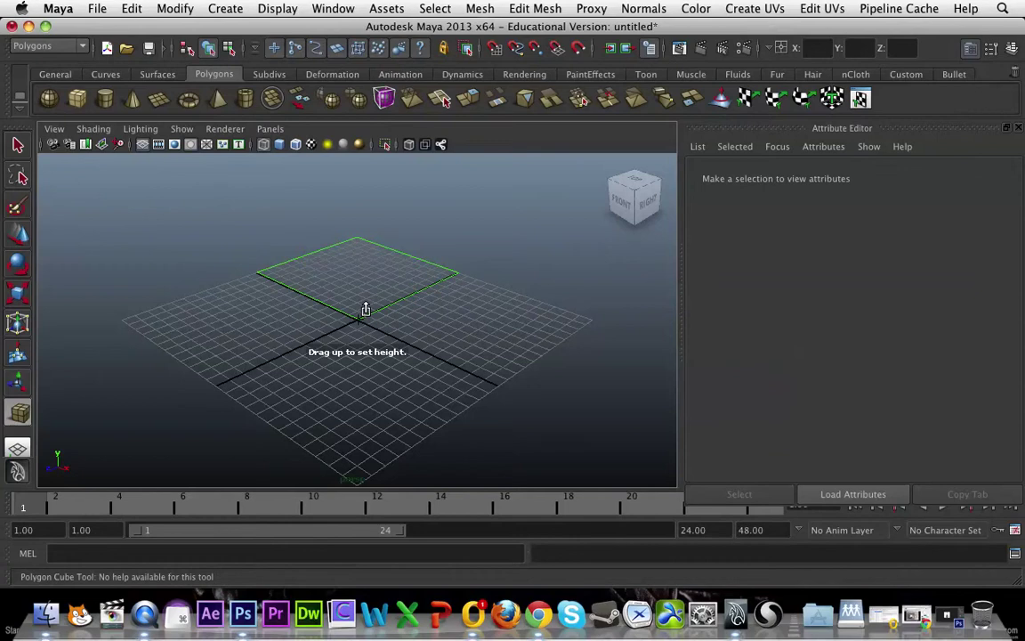
Raise the polygon cube's base into a tall box and fine-tune its vertical scale
left_click_drag(416, 418, 424, 256, "alt")
key("r")
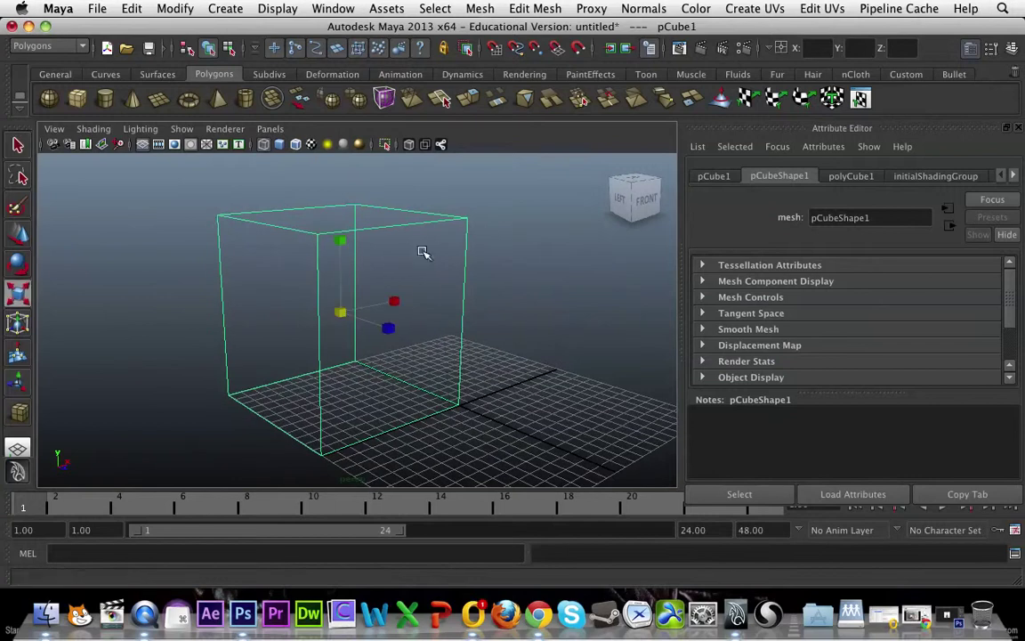
mouse_move(339, 238)
left_mouse_down()
mouse_move(342, 228)
mouse_move(338, 248)
left_mouse_up()
key("w")
left_click_drag(498, 373, 449, 374, "alt")
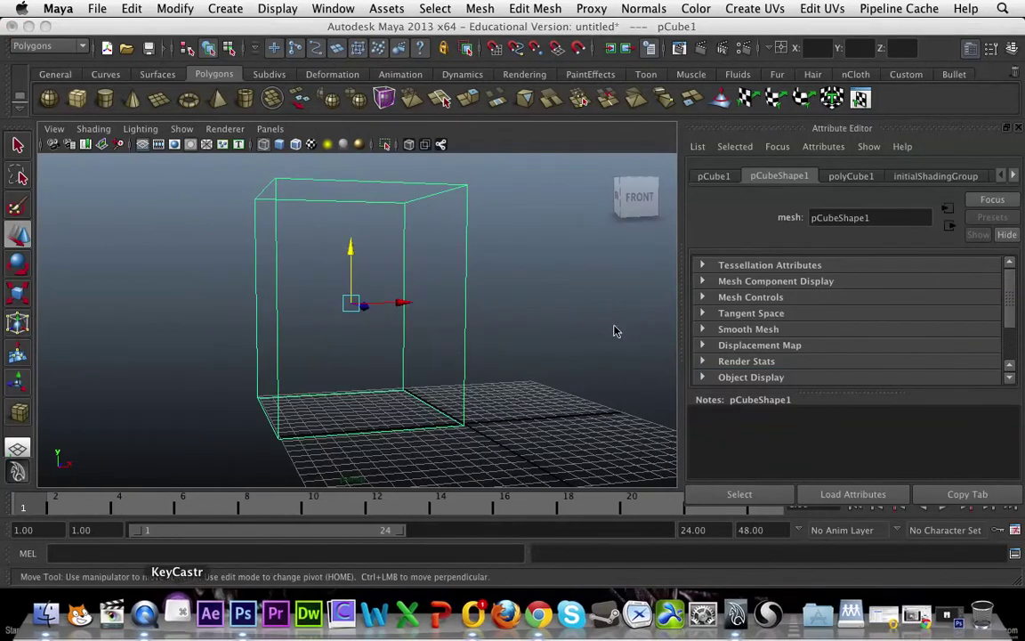
Deselect the box and switch the viewport from wireframe to smooth shaded display
left_click(512, 349)
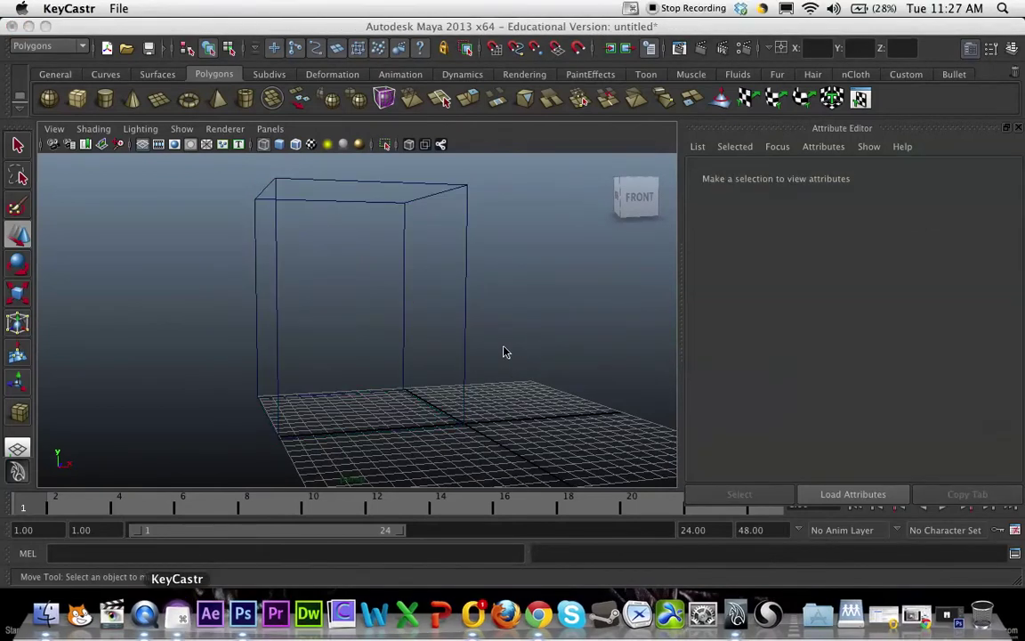
key("5")
left_click(506, 333)
key("5")
mouse_move(509, 336)
left_mouse_down("alt")
mouse_move(489, 380)
mouse_move(436, 408)
mouse_move(542, 396)
mouse_move(556, 373)
mouse_move(543, 364)
left_mouse_up("alt")
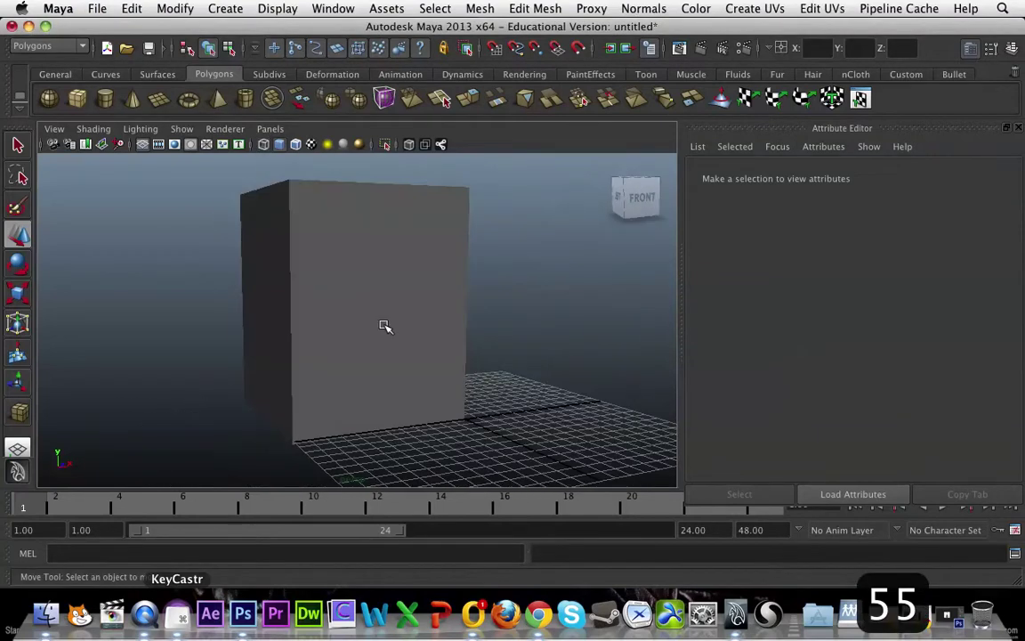
Insert two horizontal edge loops in the box, one slightly below mid-height and one just above the bottom edge
left_click(384, 326)
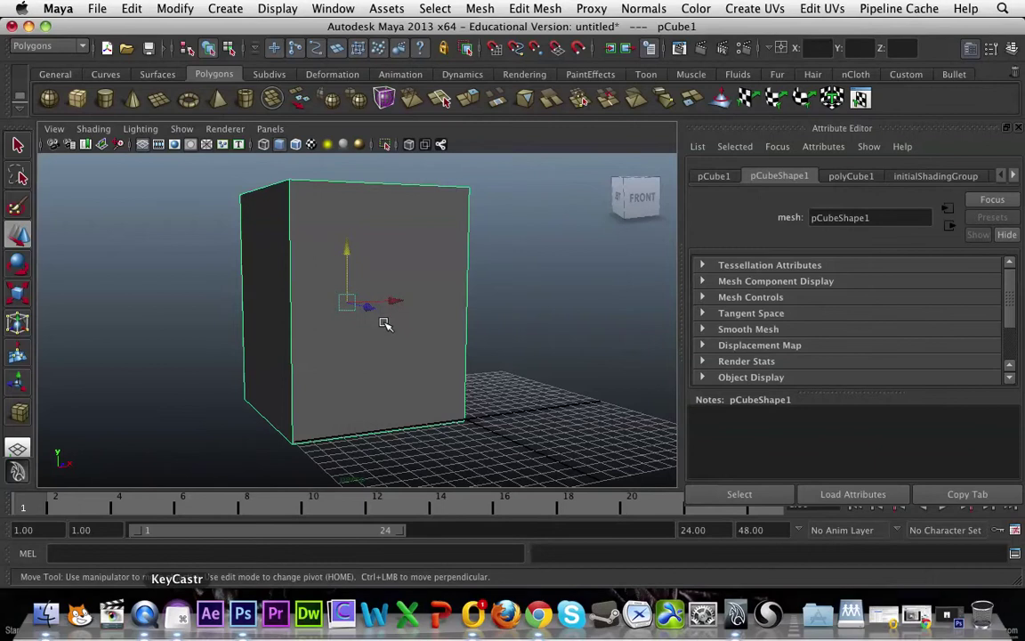
left_click(537, 9)
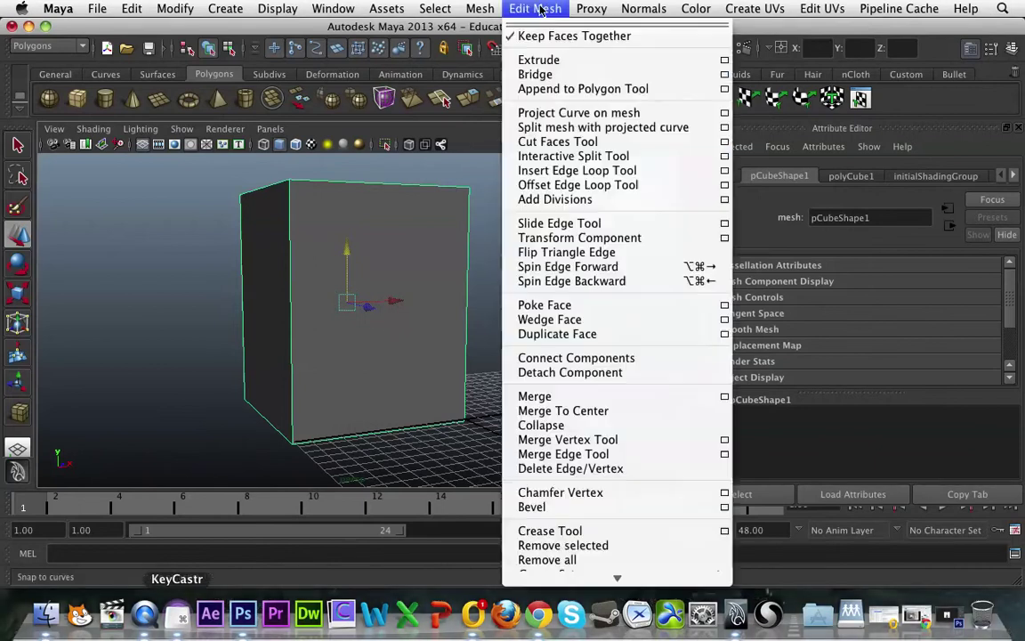
left_click(568, 170)
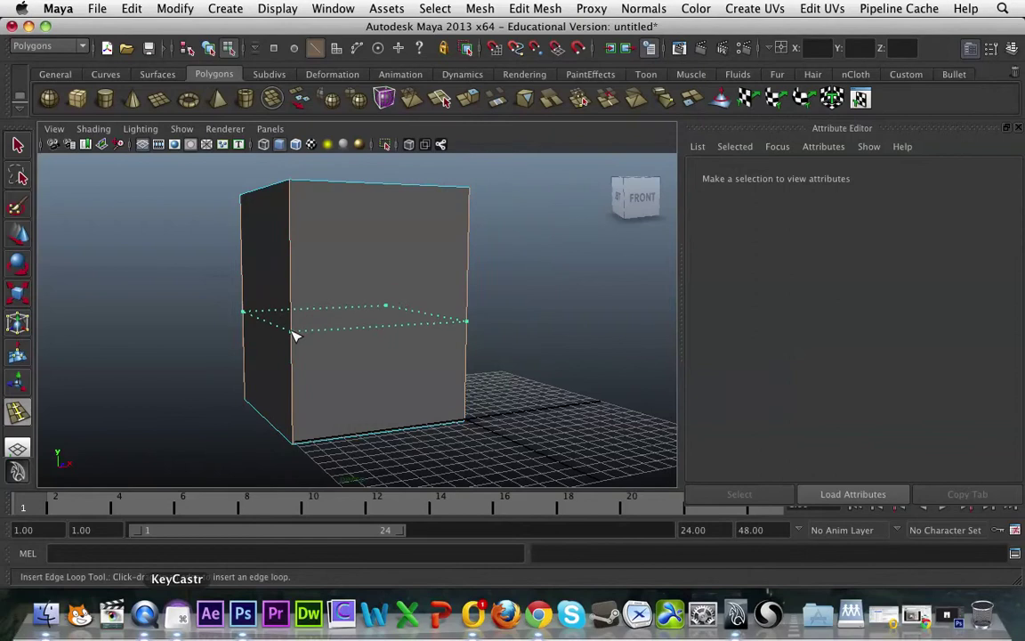
left_click(297, 341)
left_click_drag(293, 340, 297, 402, "alt")
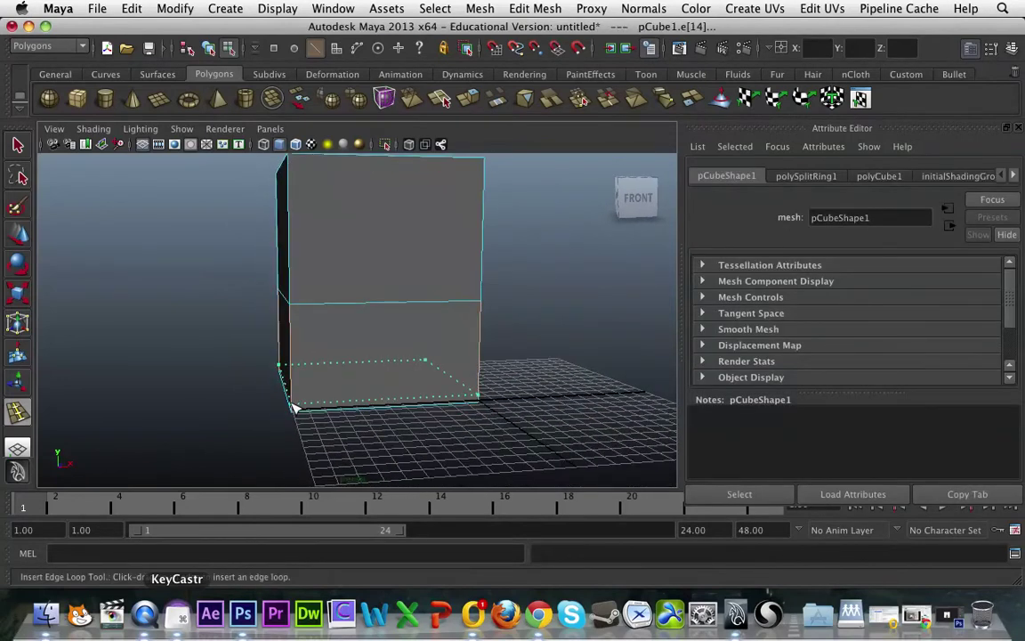
left_click(296, 405)
Insert two vertical edge loops on the box, one close to each side edge of the front face
left_click_drag(304, 336, 310, 170, "alt")
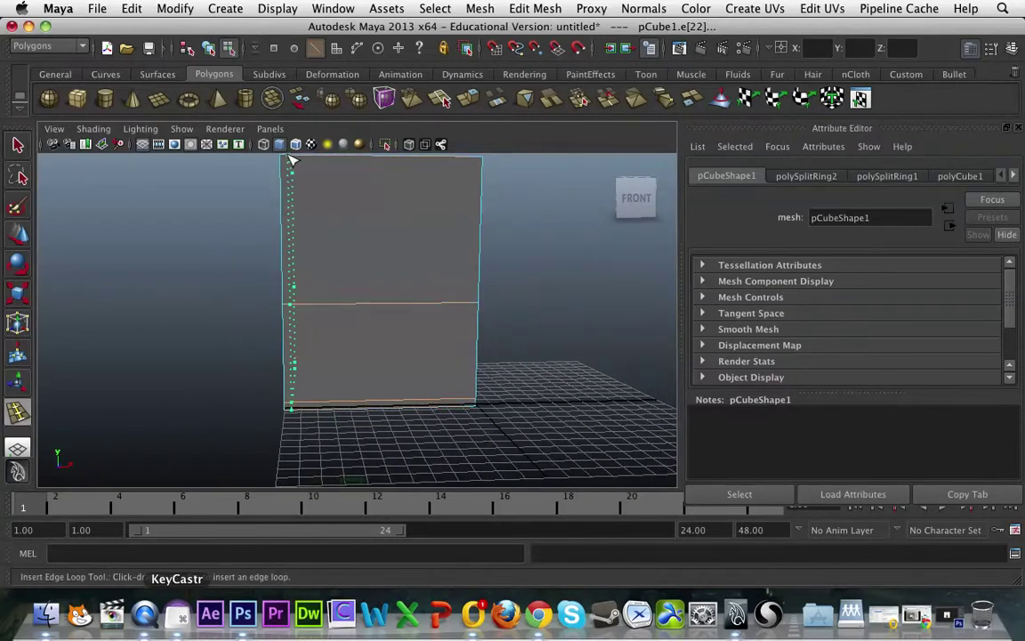
left_click(293, 161)
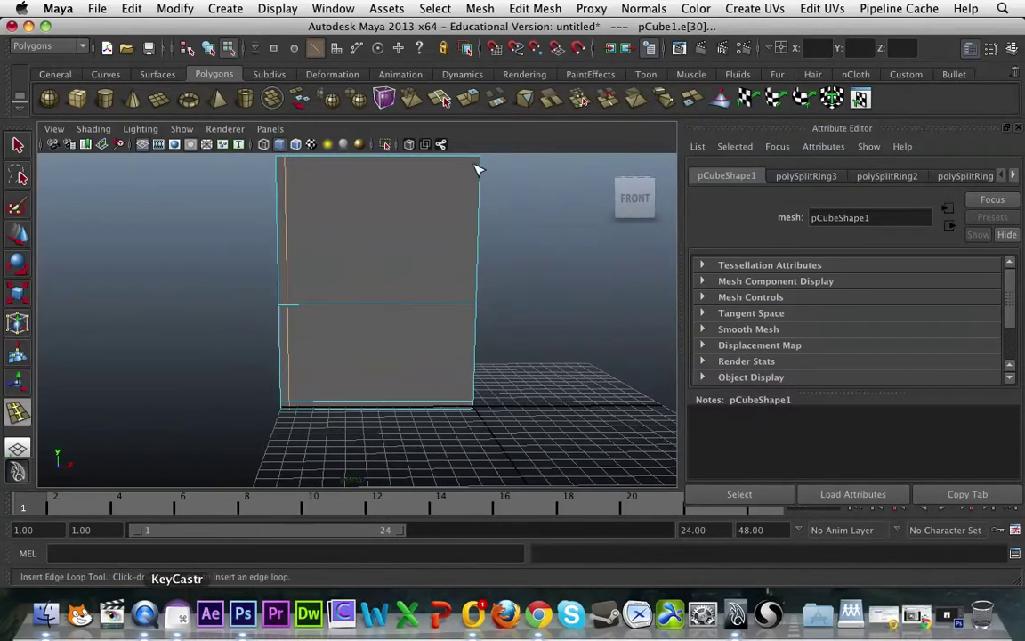
left_click(476, 163)
left_click_drag(476, 163, 405, 206, "alt")
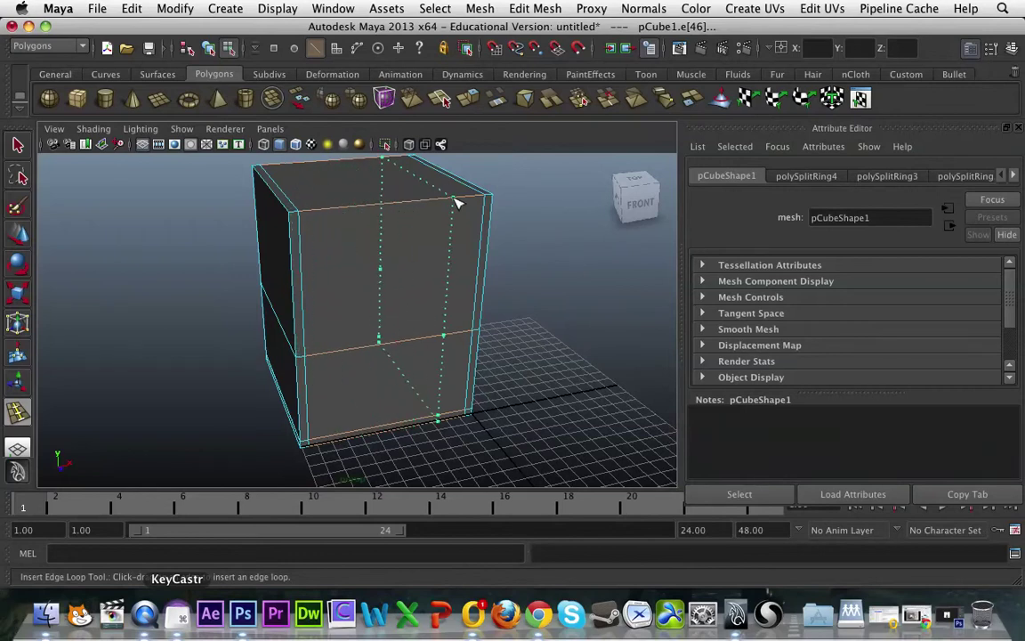
left_click(411, 209)
key("z")
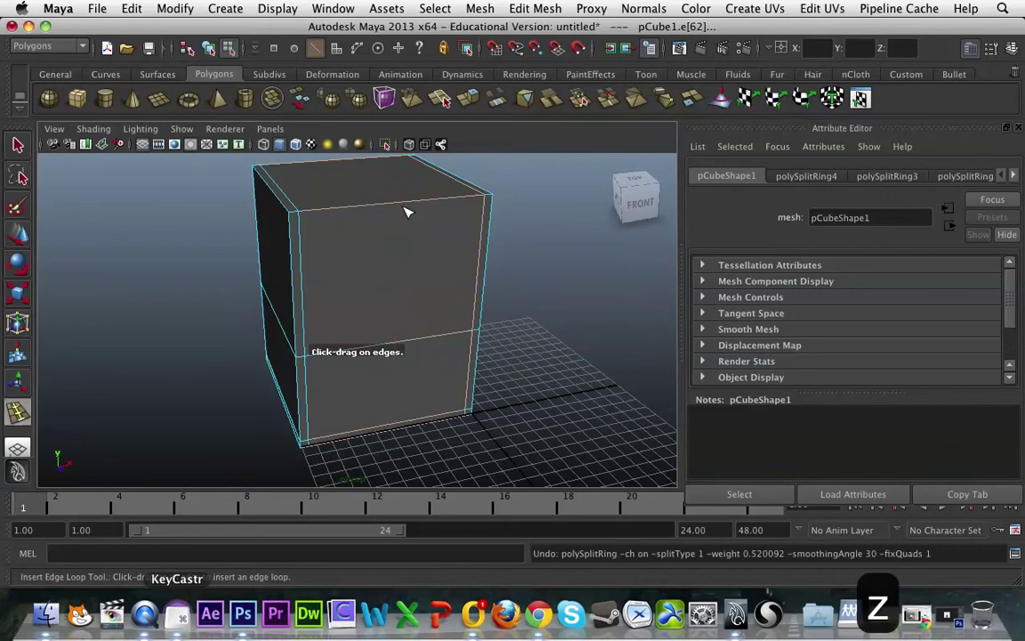
Extrude the large lower face on the front of the box and pull it outward into a protruding drawer block
left_click_drag(506, 227, 504, 275, "alt")
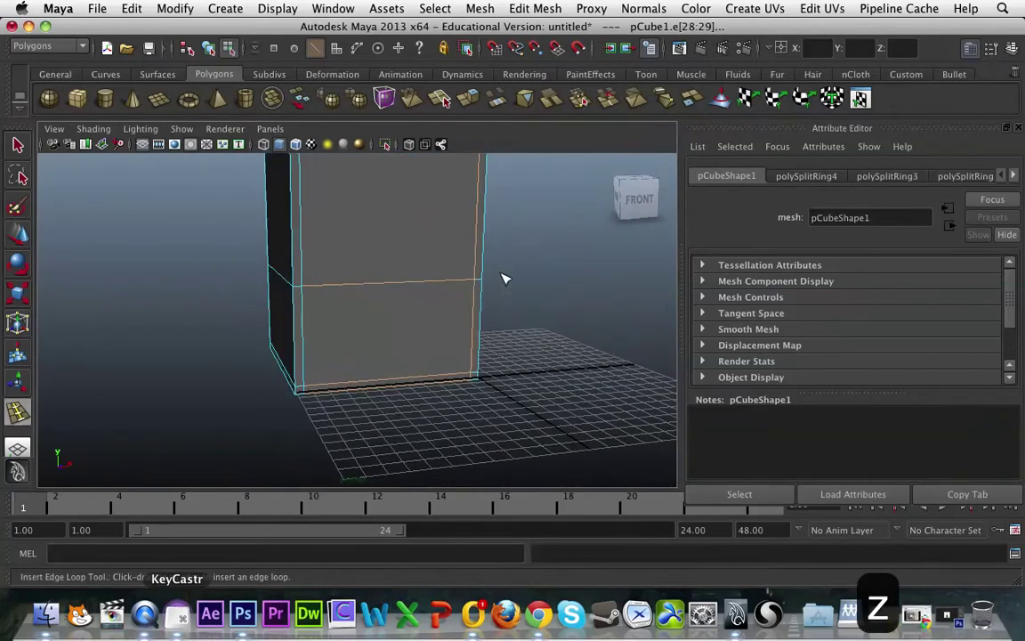
key("q")
left_click_drag(866, 594, 933, 296)
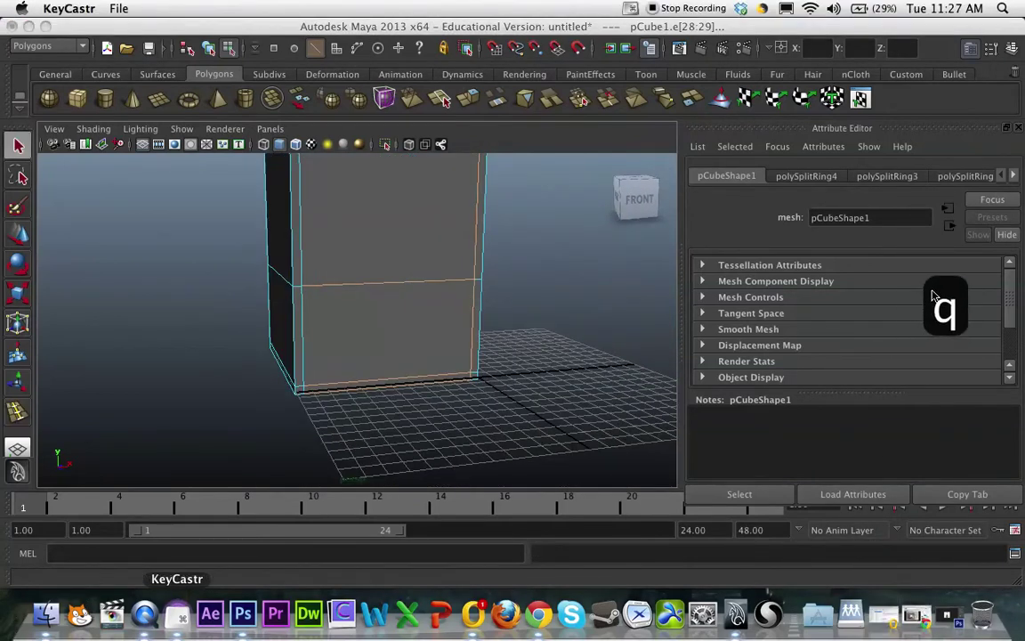
right_click(409, 313)
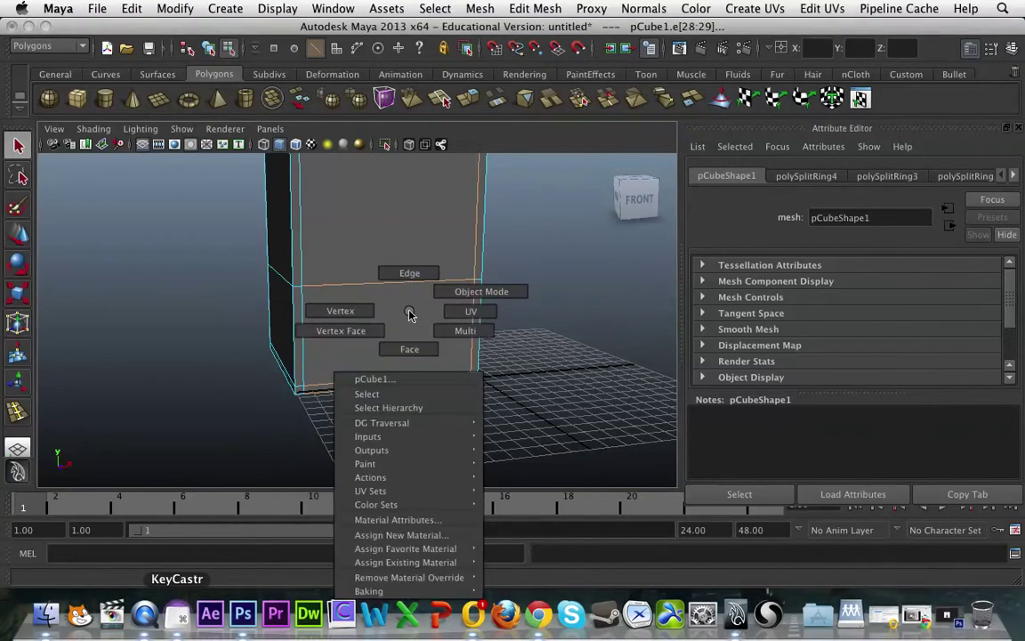
left_click(409, 347)
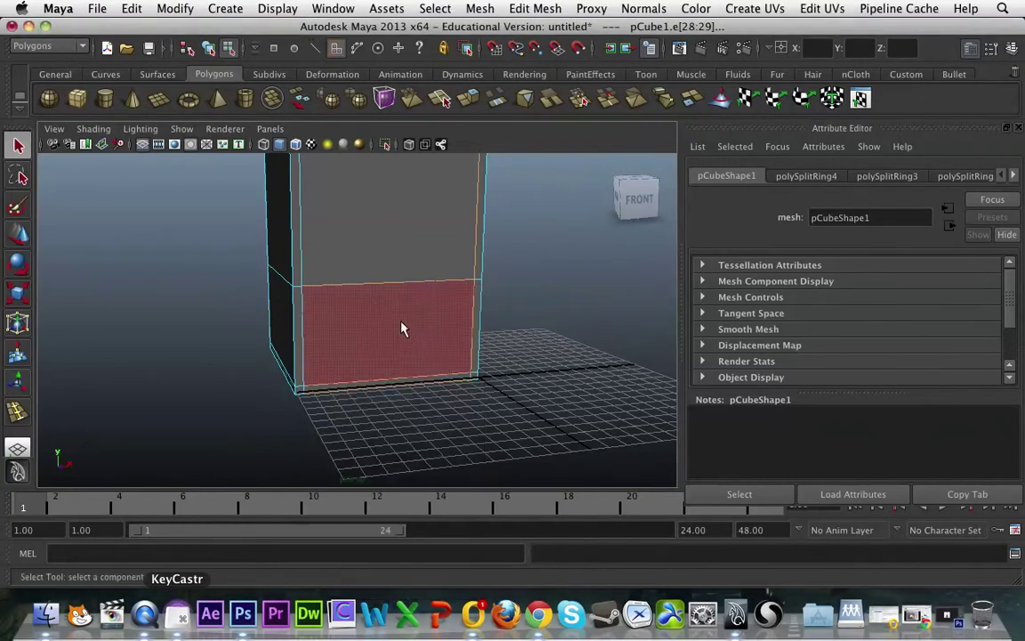
left_click(396, 320)
left_click_drag(513, 339, 546, 354, "alt")
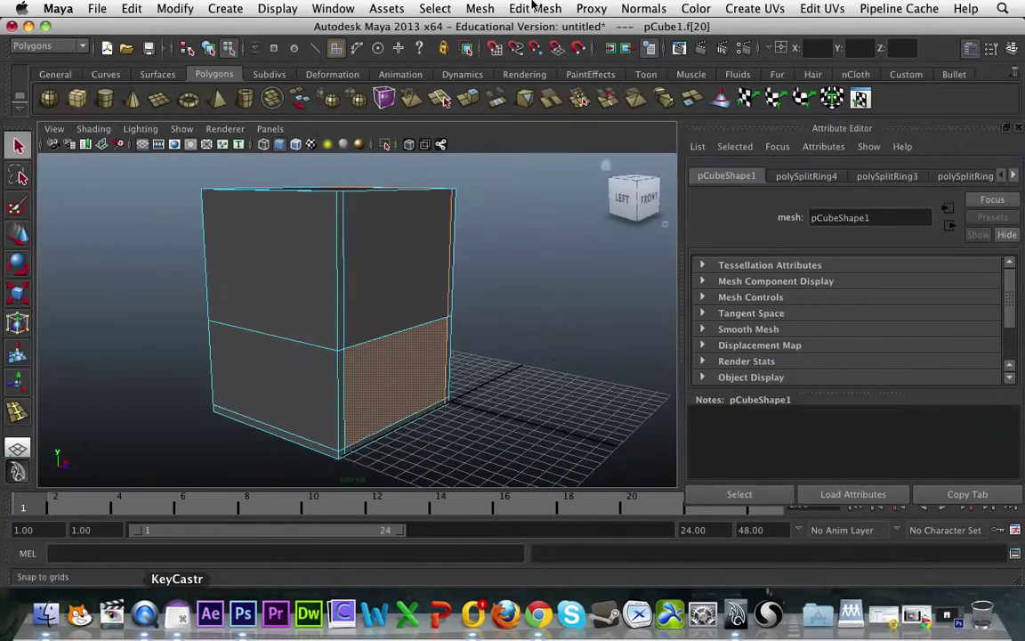
left_click(535, 8)
left_click(539, 60)
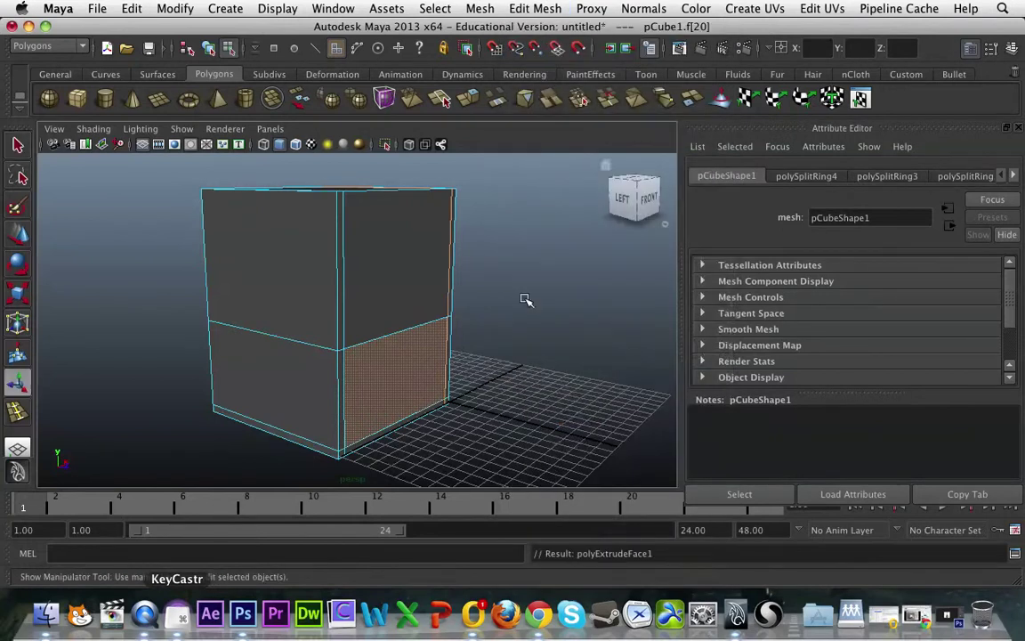
key("w")
left_click_drag(447, 392, 551, 428)
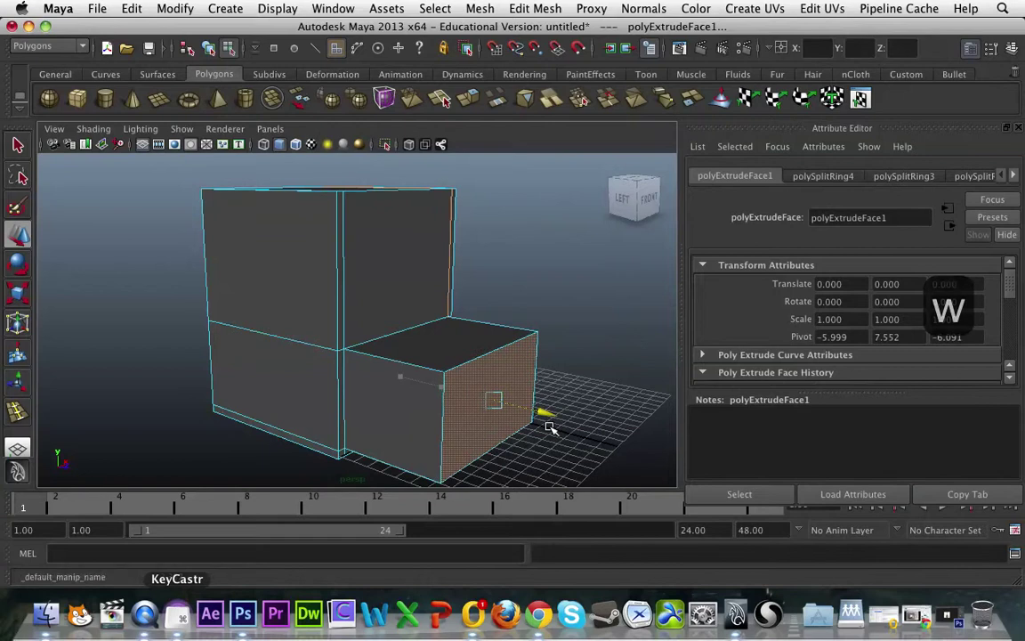
Extrude the drawer block's top face and scale it slightly inward to leave a thin rim
left_click_drag(530, 325, 453, 265, "alt")
left_click(376, 276)
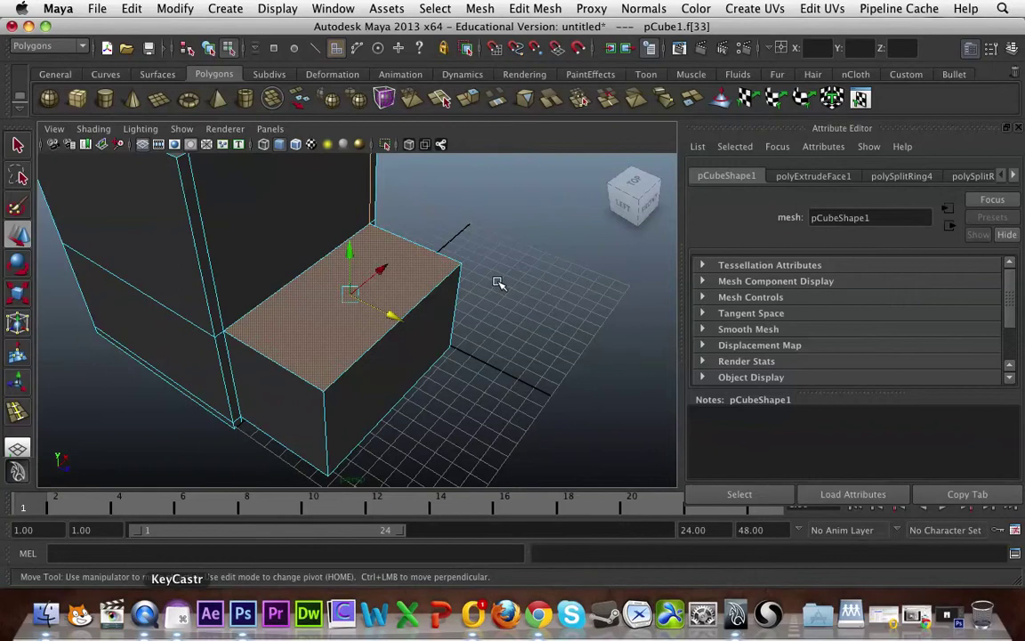
key("g")
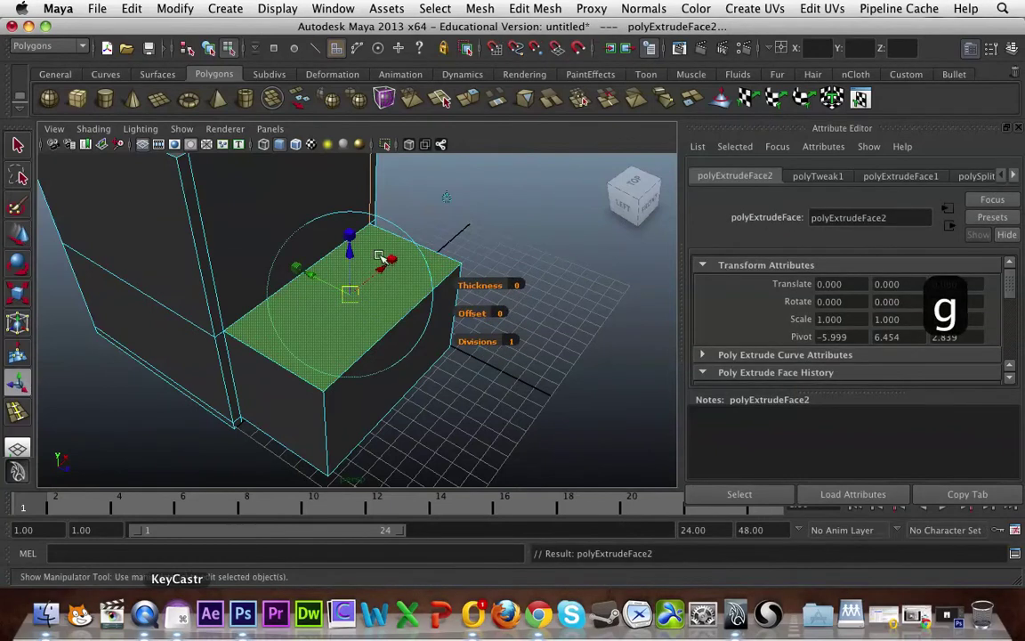
key("r")
left_click_drag(392, 263, 388, 263)
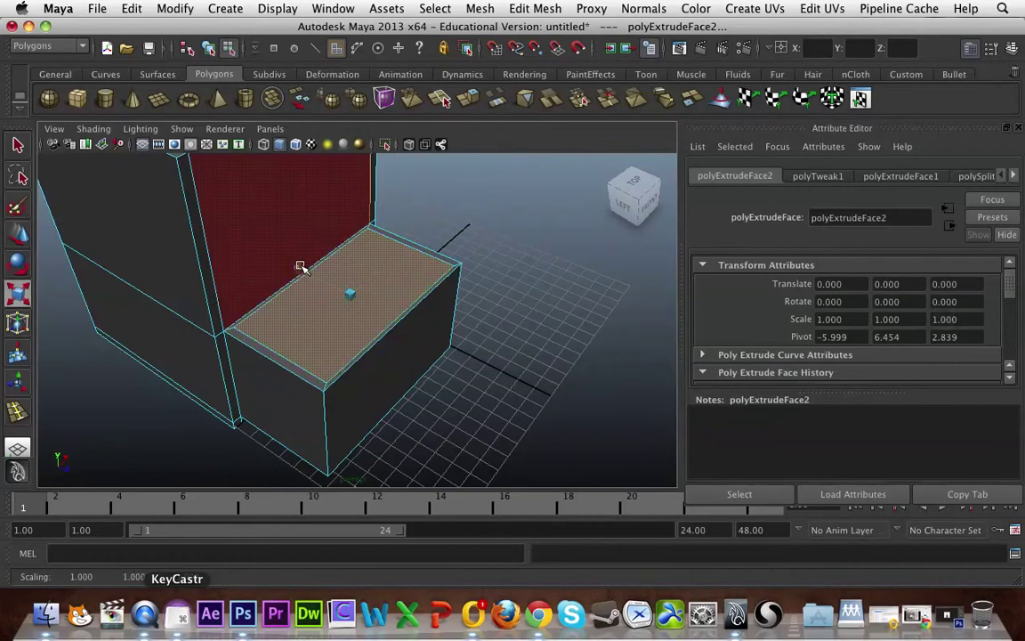
Move the inset top face back toward the cabinet body until its rear edge meets the cabinet front
right_click_drag(299, 267, 429, 297, "alt")
left_click_drag(431, 297, 472, 306, "alt")
key("w")
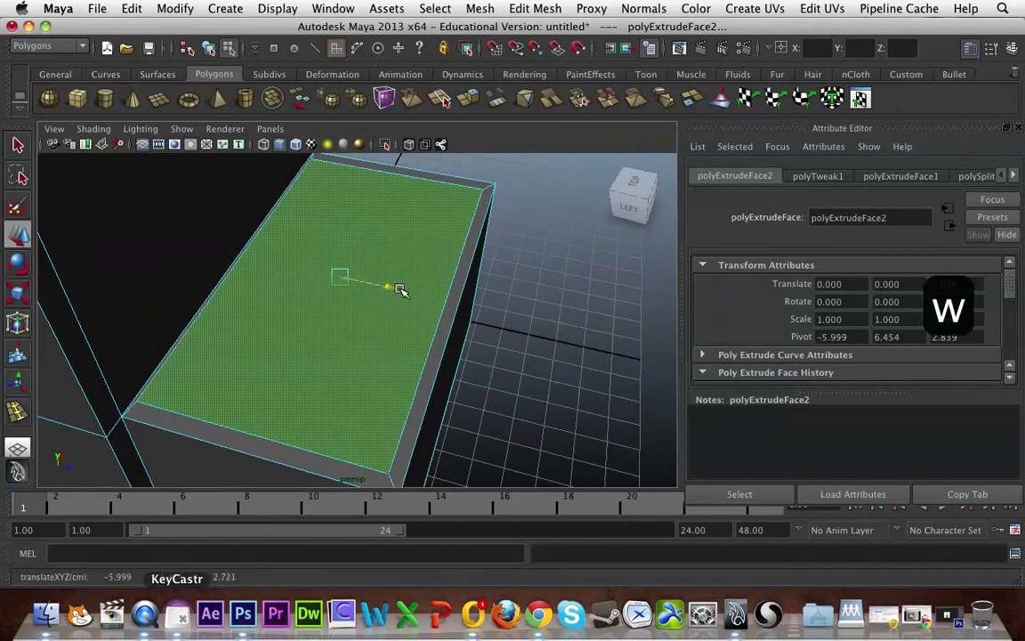
left_click_drag(389, 289, 228, 260)
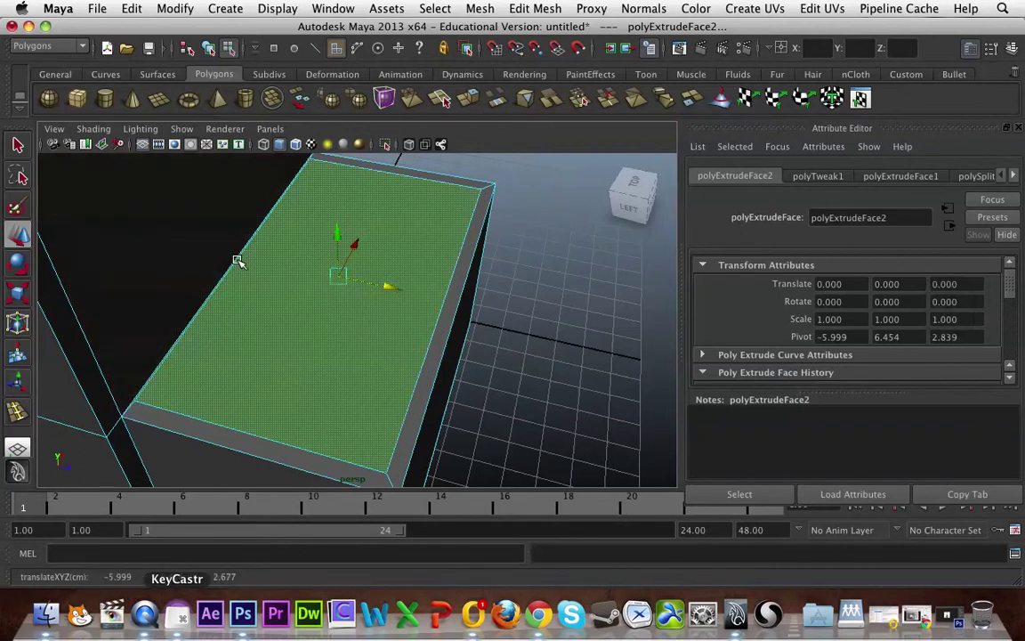
left_click_drag(389, 288, 387, 287)
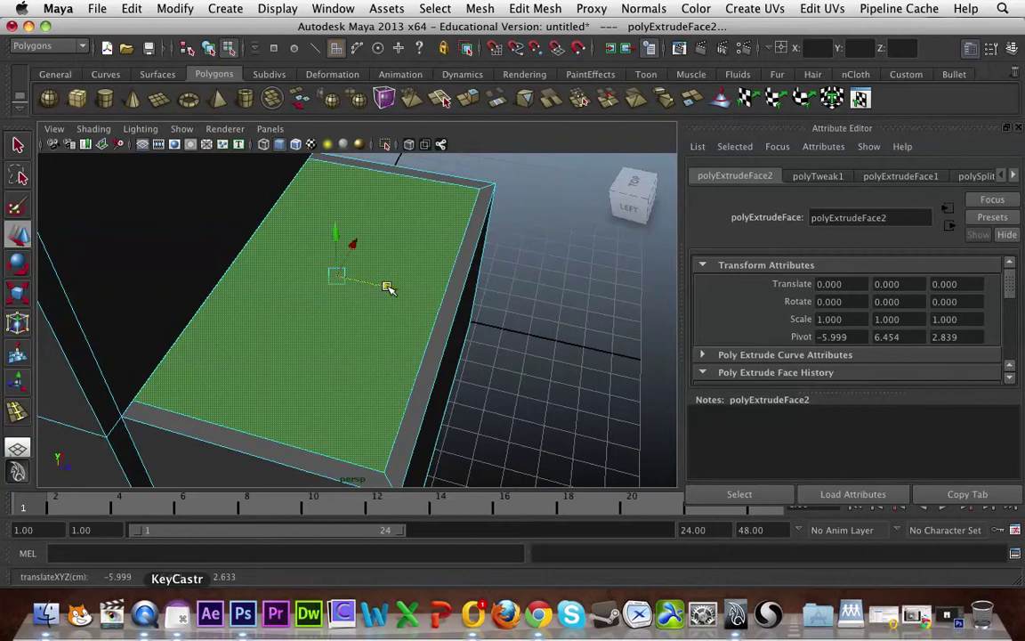
Extrude the inset top face down into the block to hollow out the drawer
key("g")
key("w")
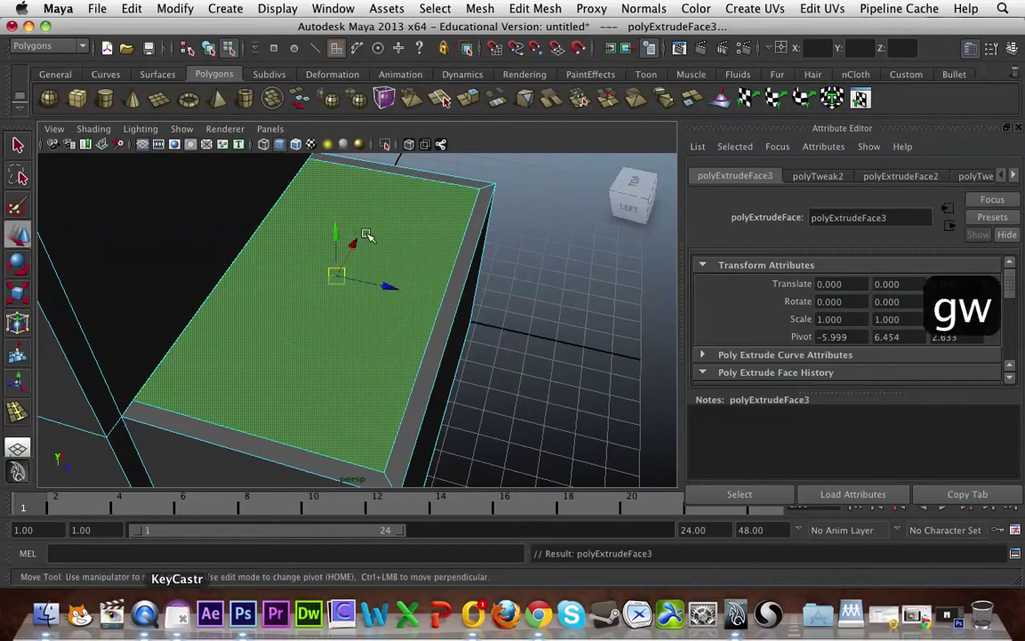
left_click_drag(336, 236, 354, 384)
Extrude the drawer's inner rear wall backward so the hollow extends into the cabinet body
left_click(291, 307)
left_click_drag(291, 307, 369, 303, "alt")
key("g")
key("w")
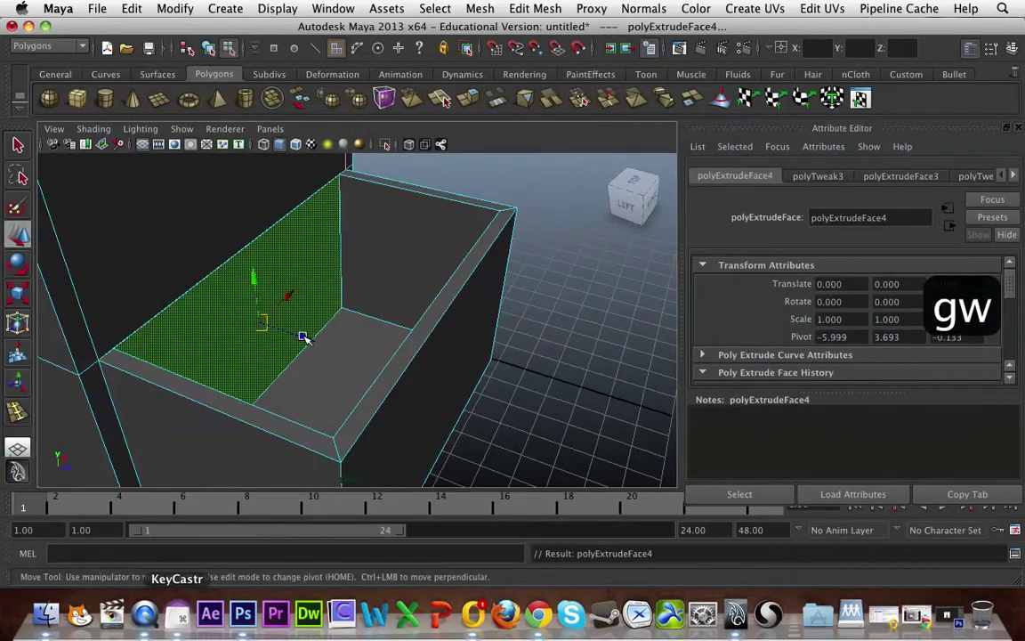
left_click_drag(297, 336, 265, 325)
left_click_drag(85, 264, 118, 277)
Extrude the drawer's outer front face and scale it down to a small, thin horizontal rectangle at its centre
left_click_drag(562, 356, 424, 350, "alt")
left_click(389, 354)
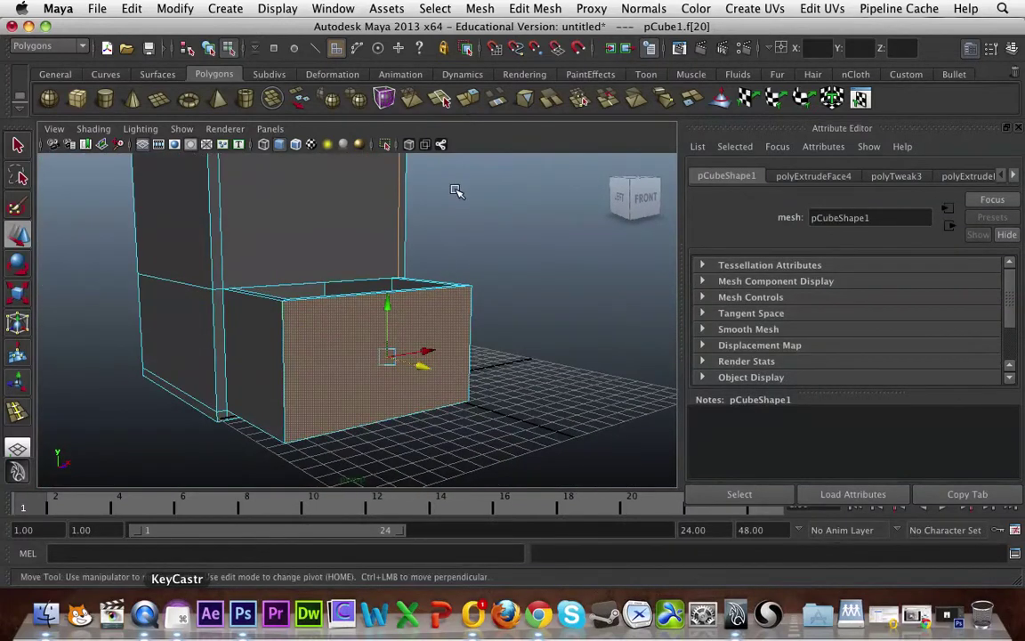
key("g")
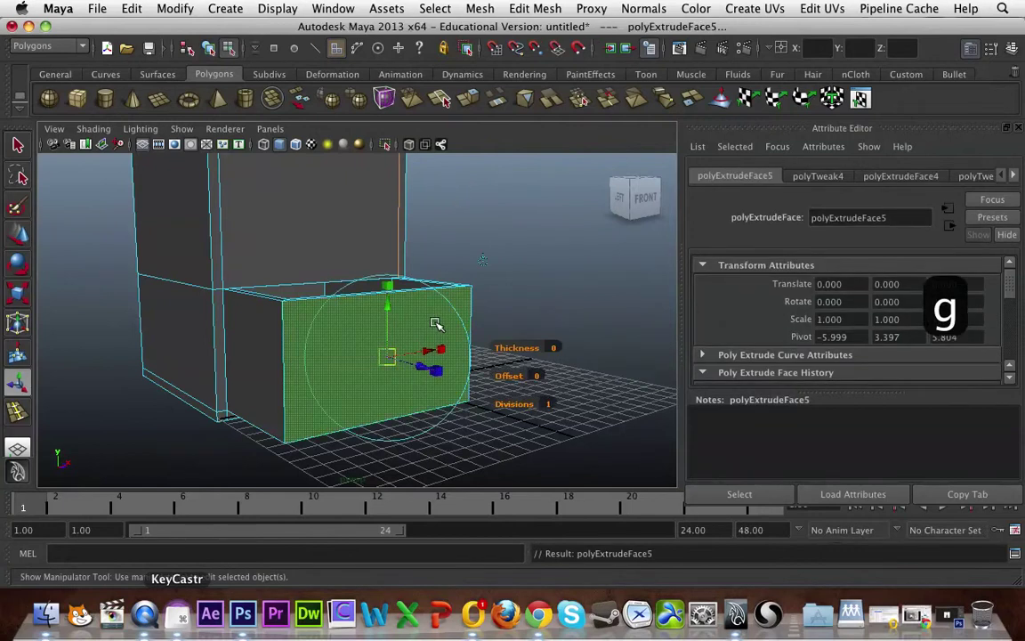
key("r")
left_click_drag(389, 427, 368, 373)
left_click_drag(381, 417, 390, 402)
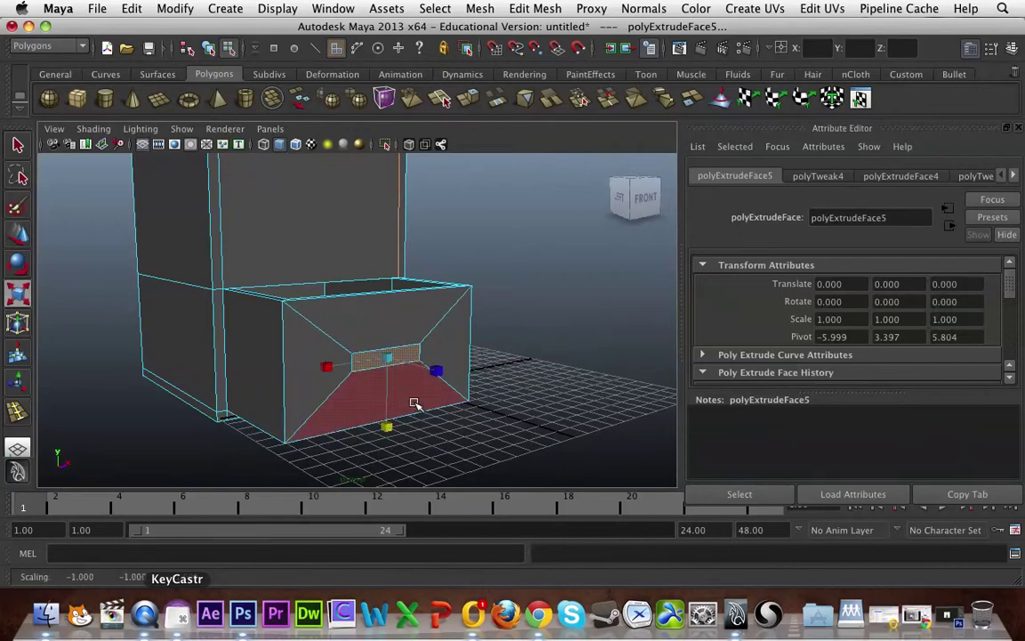
Extrude the small rectangle outward from the drawer front to form a handle bar
key("g")
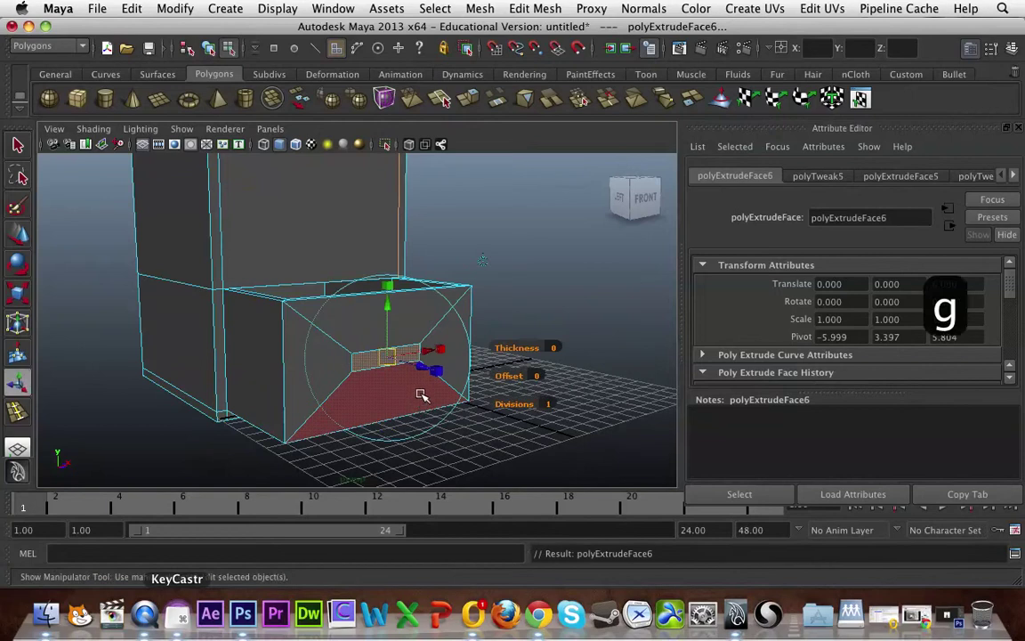
key("w")
left_click_drag(492, 396, 529, 409, "alt")
mouse_move(447, 374)
left_mouse_down()
mouse_move(549, 389)
mouse_move(525, 366)
mouse_move(446, 366)
left_mouse_up()
scroll(496, 385, "up", 5)
Extrude the underside face of the drawer handle and scale it inward to leave a thin rim
left_click(515, 440)
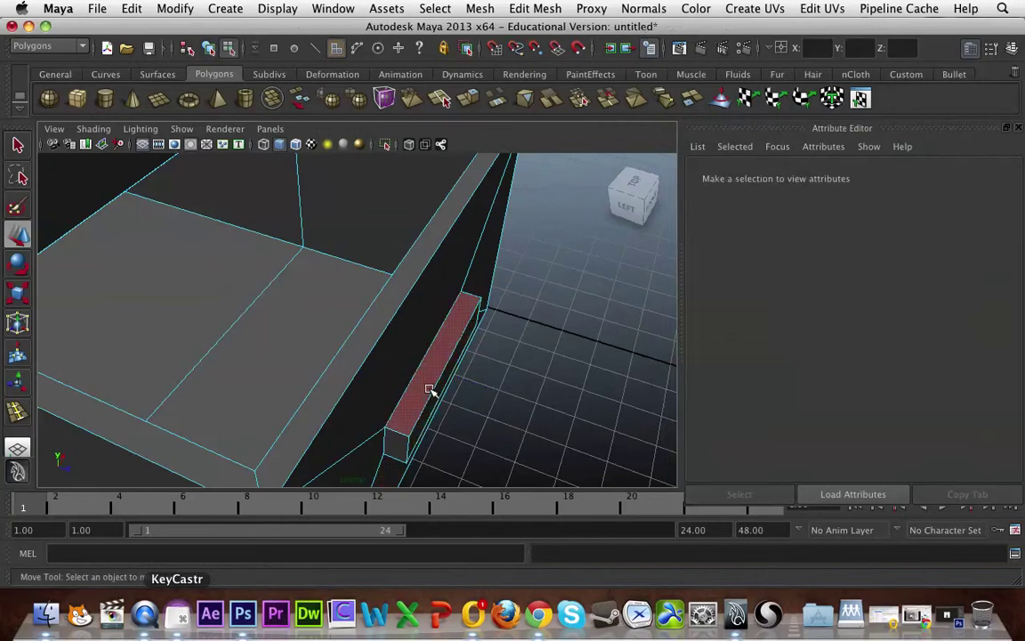
left_click(429, 389)
left_click_drag(508, 389, 536, 364, "alt")
left_click(463, 334)
key("g")
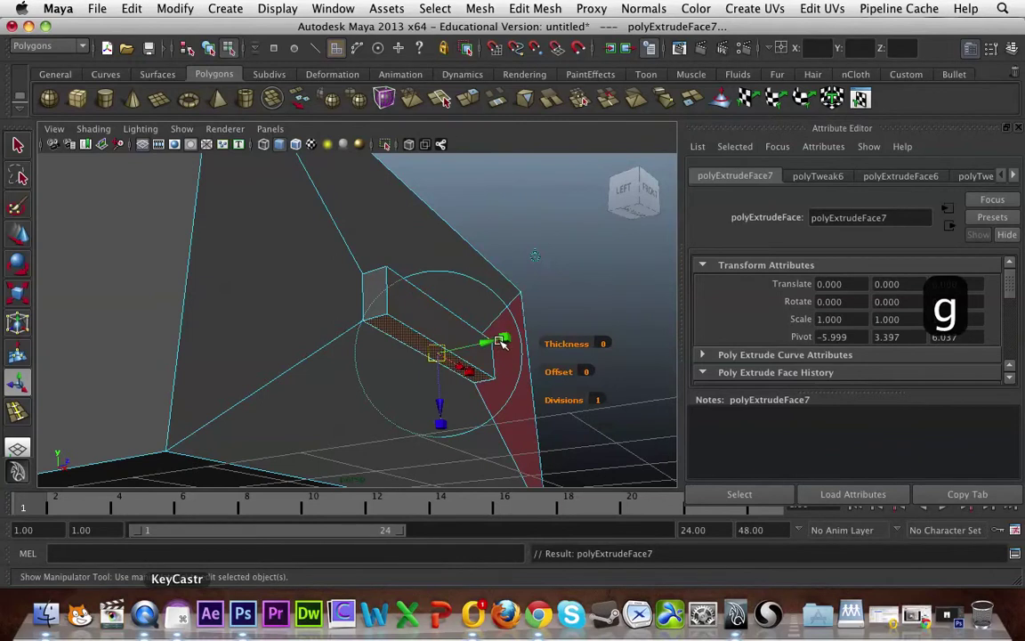
left_click_drag(492, 340, 467, 374)
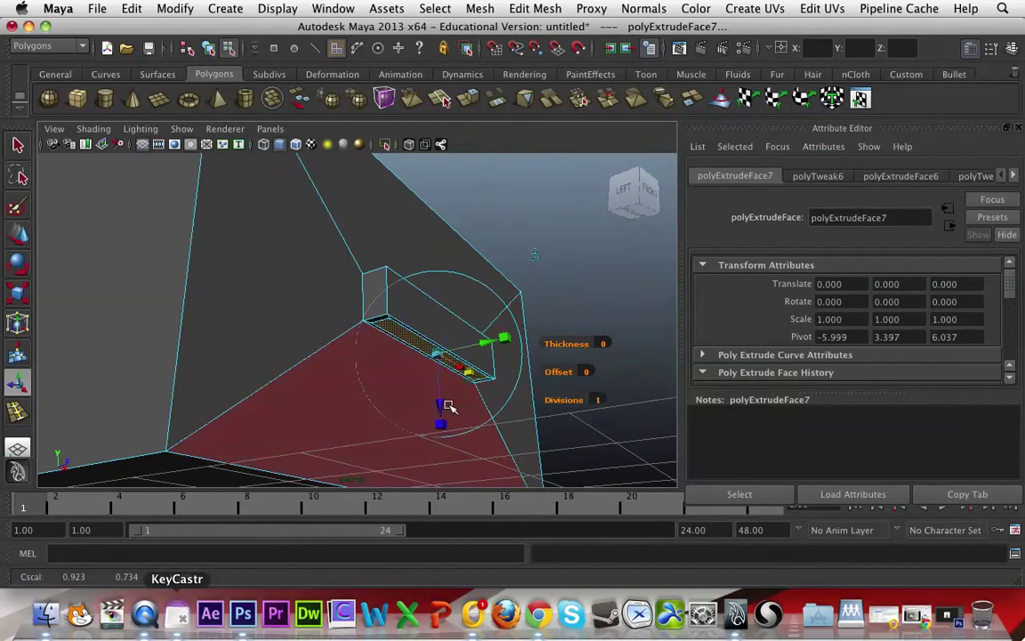
Extrude the inset underside face up into the handle to hollow it out, and return to object mode
key("g")
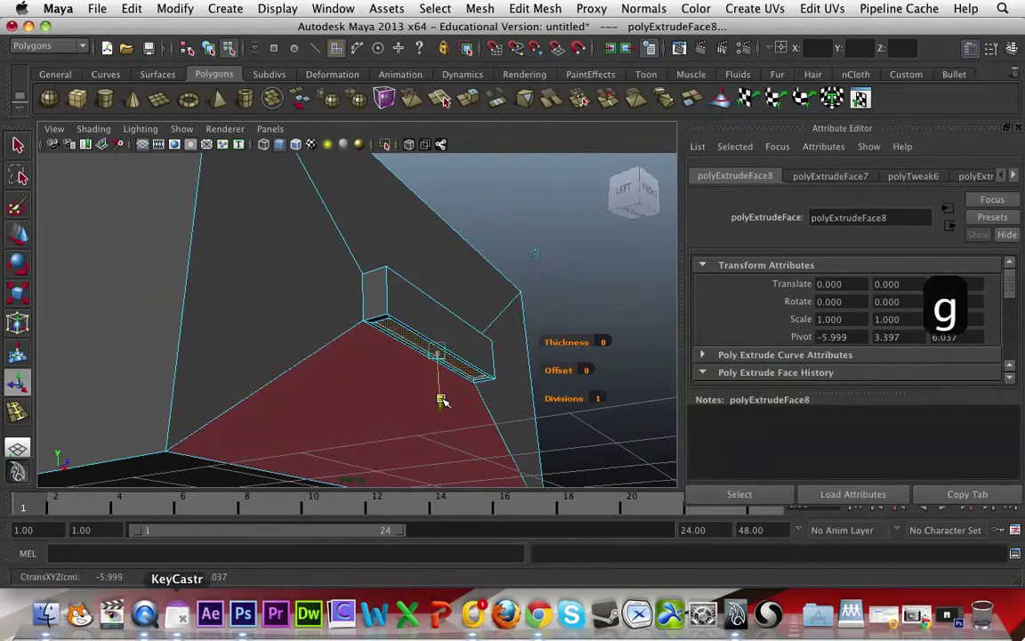
left_click_drag(441, 403, 477, 463, "alt")
right_click_drag(480, 292, 544, 272)
left_click_drag(544, 358, 432, 371, "alt")
Insert two horizontal edge loops around the cabinet's upper section, one near its top and one just above the drawer
left_click(376, 285)
scroll(407, 323, "down", 5)
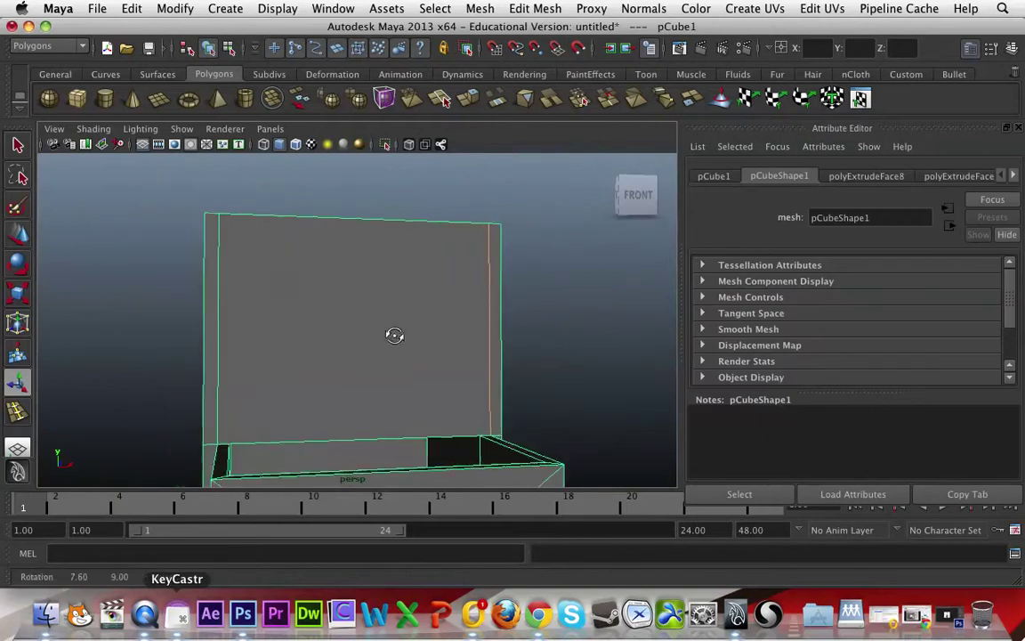
left_click_drag(401, 257, 427, 267, "alt")
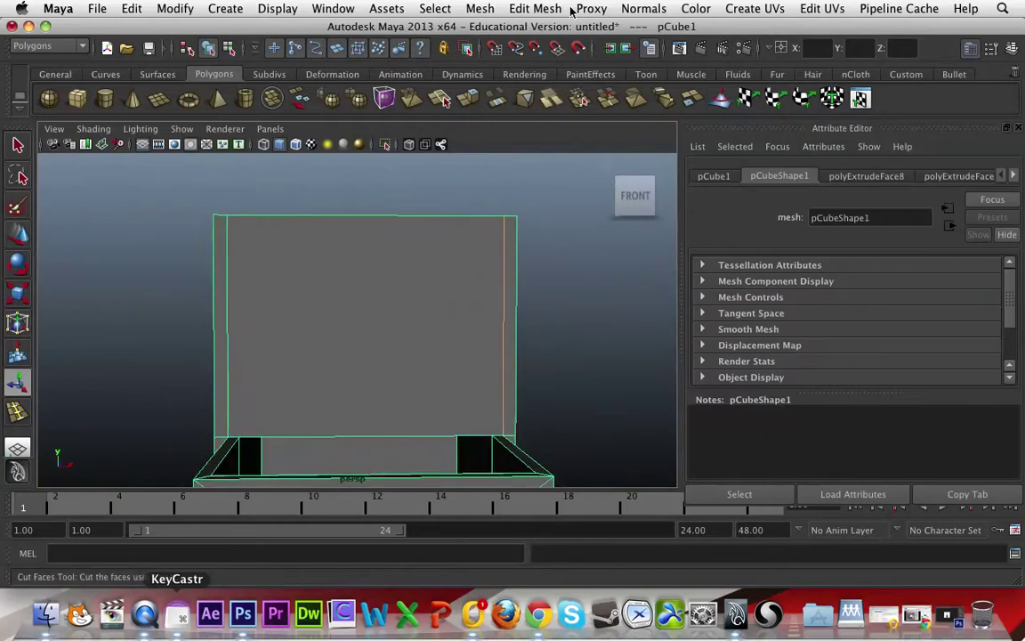
left_click(538, 8)
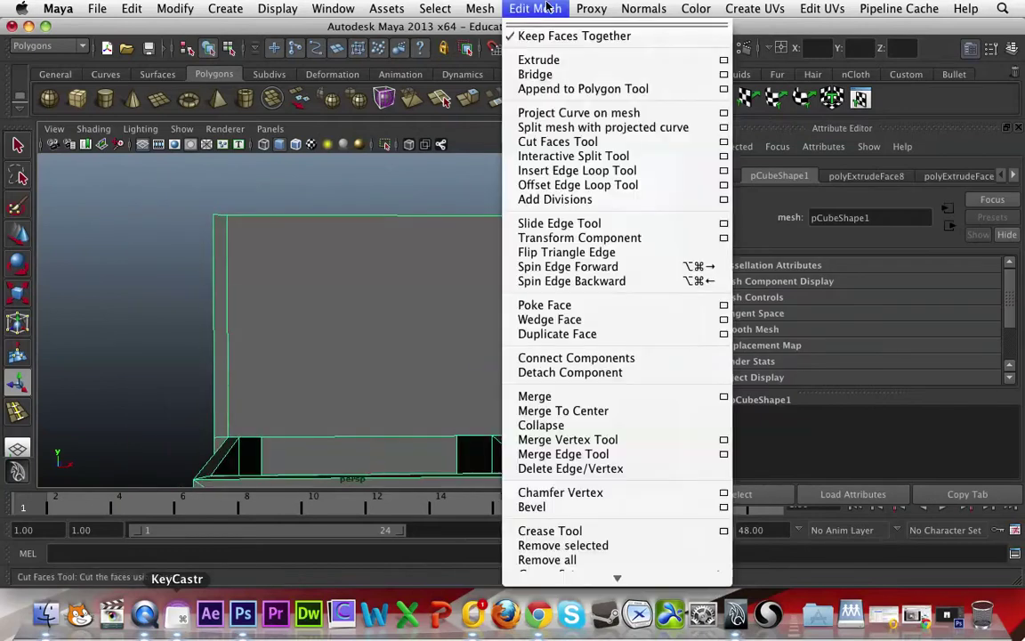
left_click(578, 170)
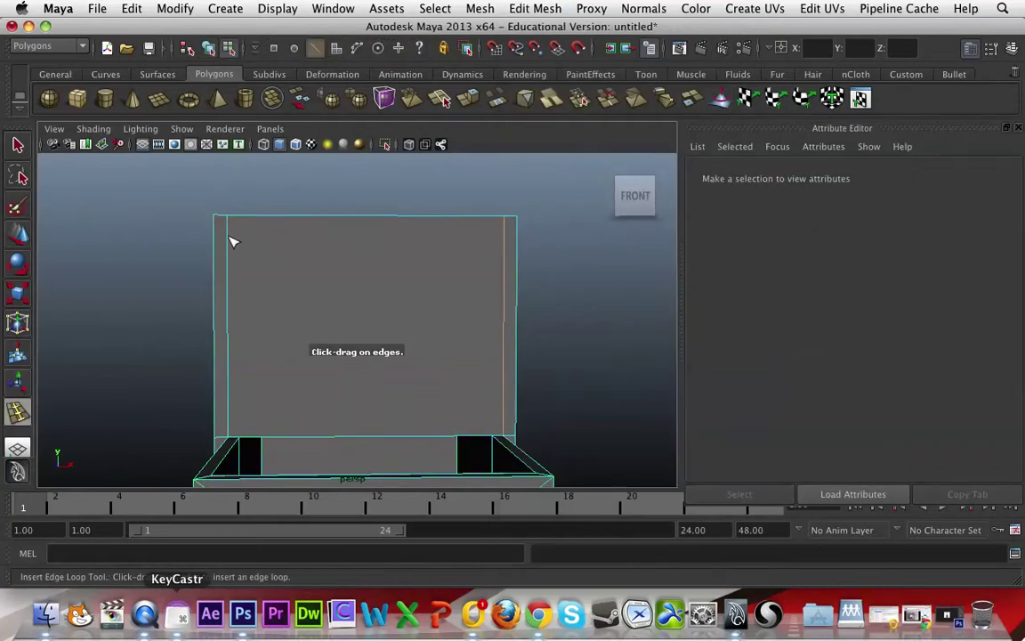
left_click(230, 233)
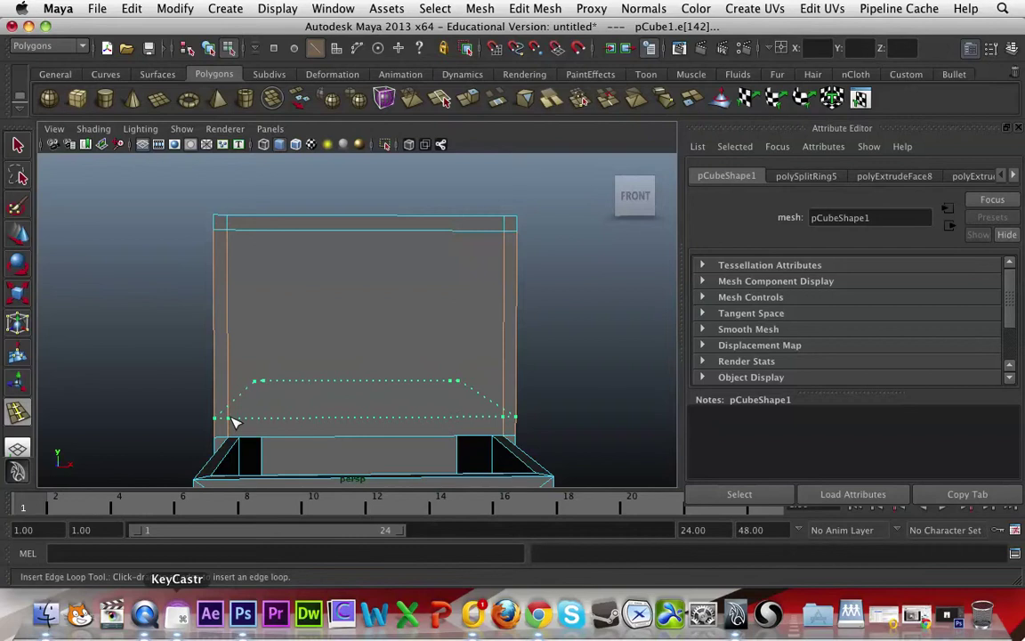
left_click(233, 425)
left_click_drag(355, 378, 414, 380, "alt")
Extrude the large front face of the upper section backward through the cabinet, almost to its rear wall
key("q")
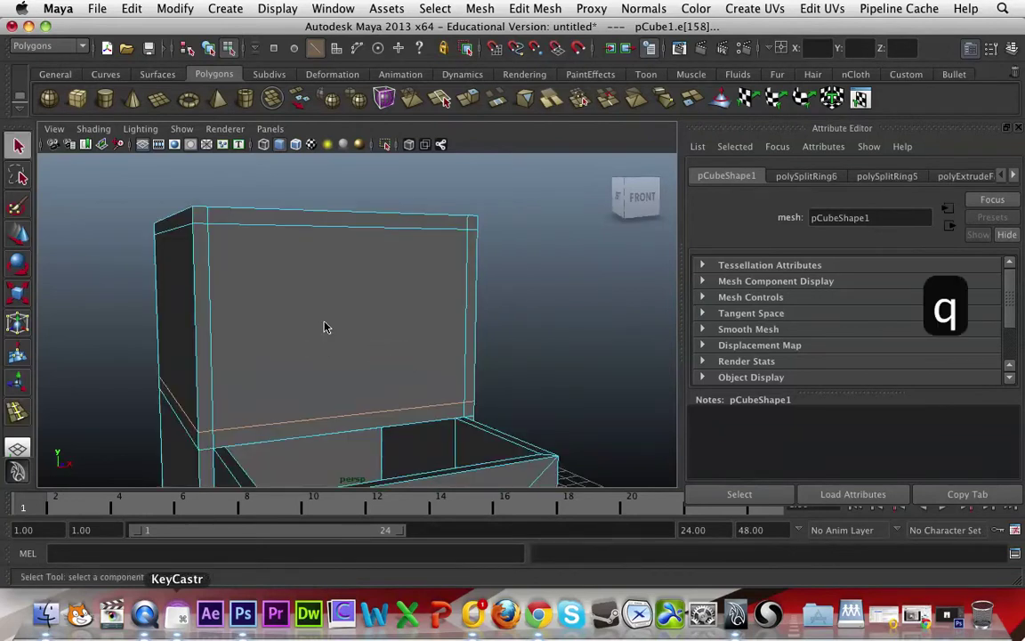
right_click(326, 326)
left_click(329, 364)
left_click(332, 300)
left_click_drag(332, 300, 348, 376, "alt")
left_click_drag(251, 383, 412, 328, "alt")
middle_click_drag(456, 321, 405, 304, "alt")
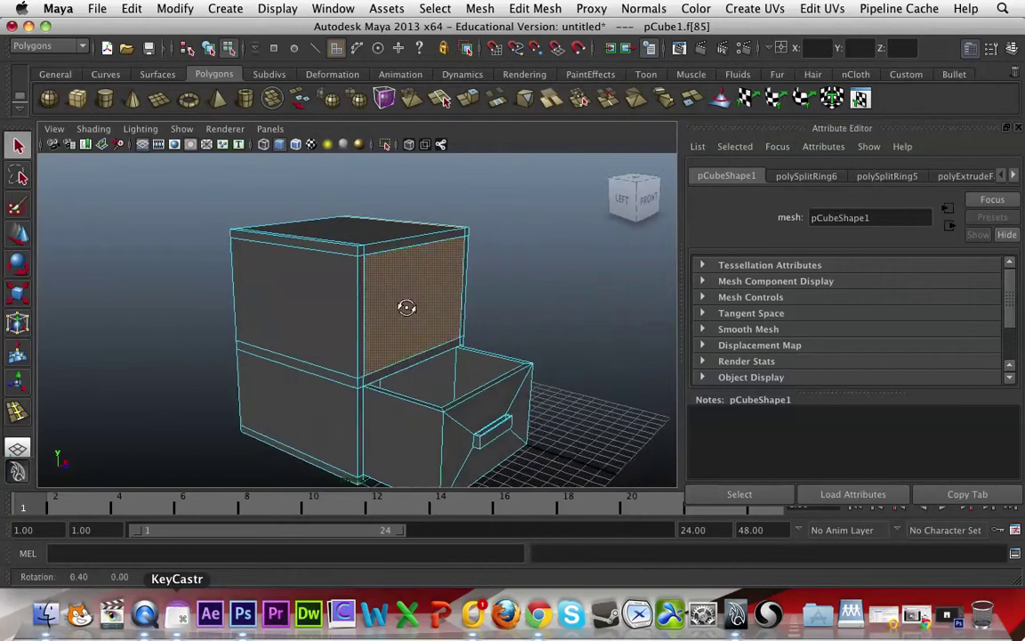
left_click(544, 8)
left_click(549, 60)
key("w")
left_click_drag(447, 326, 409, 328)
key("f")
left_click_drag(347, 295, 323, 291)
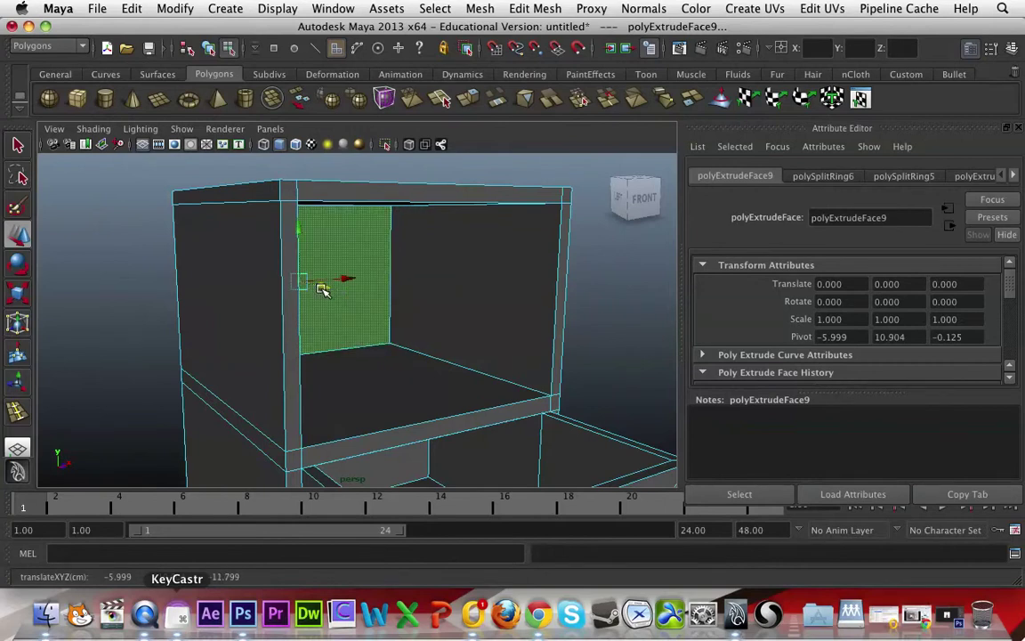
Delete the upper compartment's inner end face and the cabinet's outer rear face so the compartment opens through the back
left_click_drag(339, 297, 524, 349, "alt")
scroll(364, 328, "down", 3)
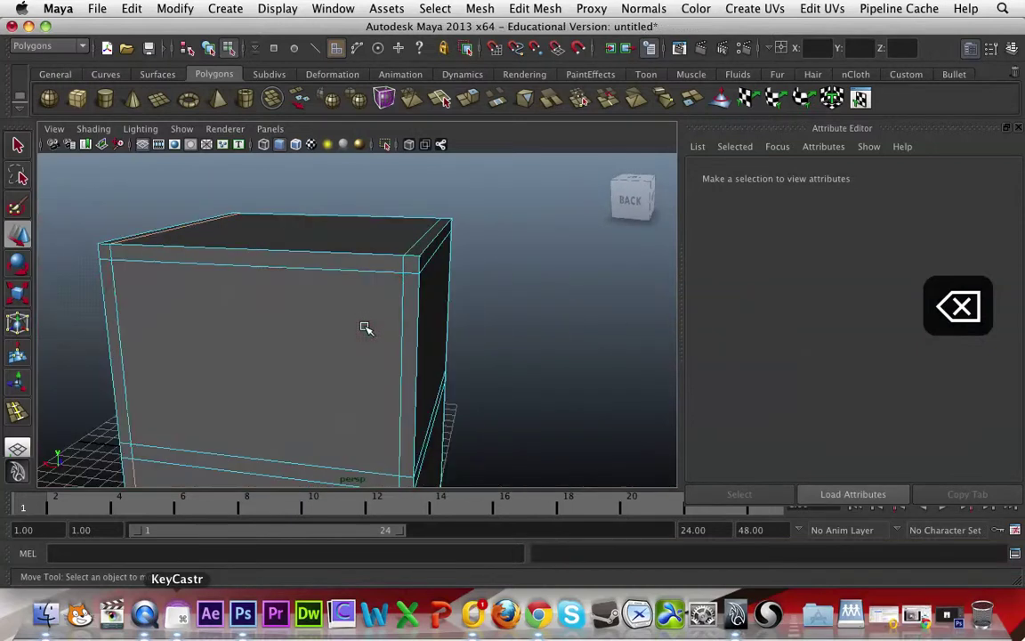
left_click(300, 328)
key("BackSpace")
left_click_drag(300, 327, 465, 222, "alt")
scroll(427, 258, "up", 5)
left_click_drag(389, 300, 318, 331, "alt")
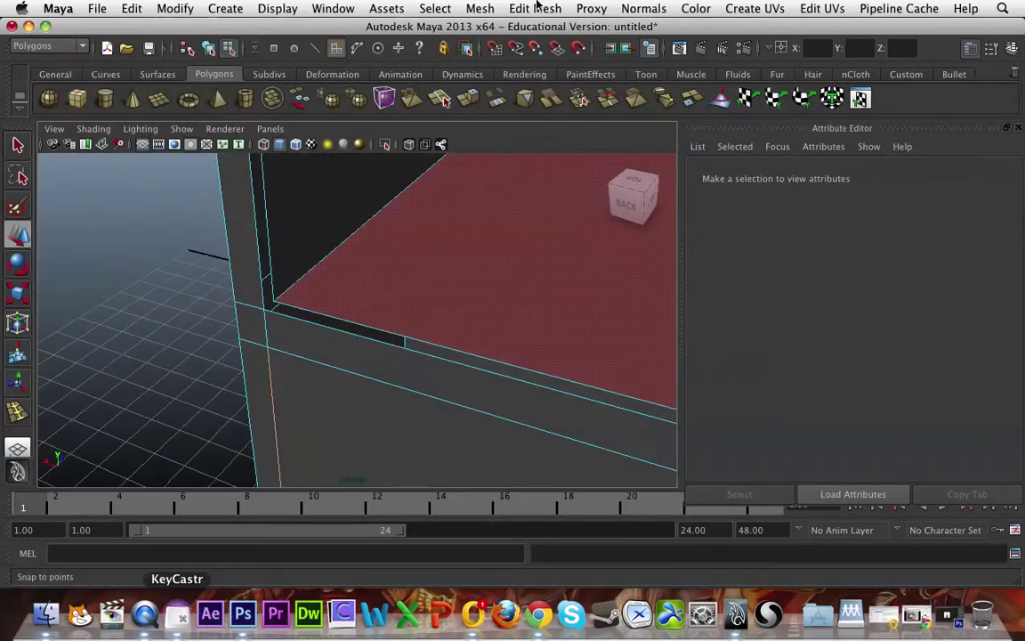
Merge the inner corner vertices of the rear opening into the matching outer corner vertices with the Merge Vertex Tool, and return to object mode
left_click(538, 8)
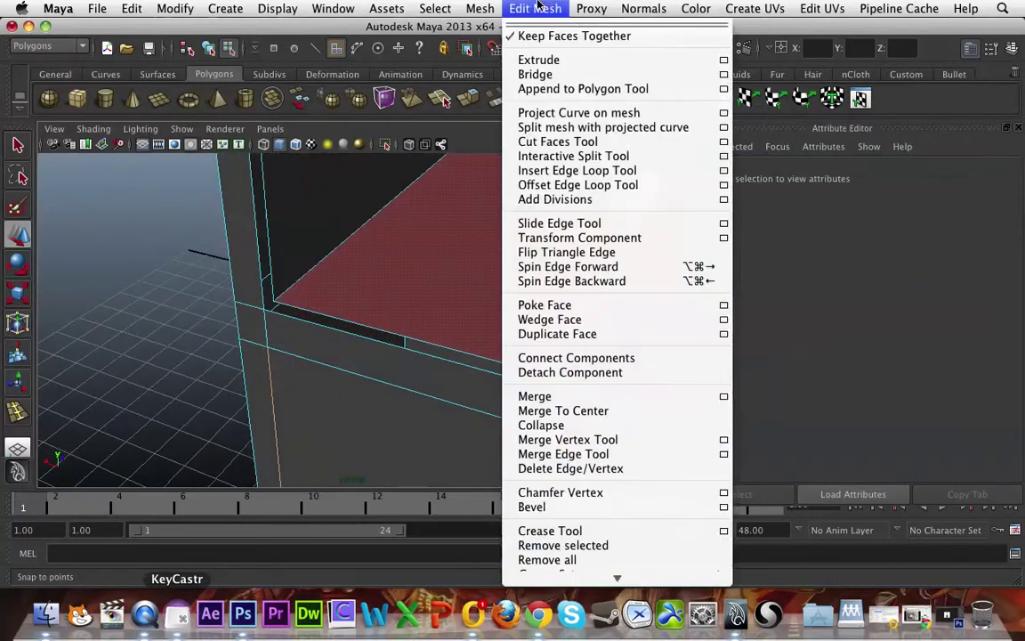
left_click(561, 440)
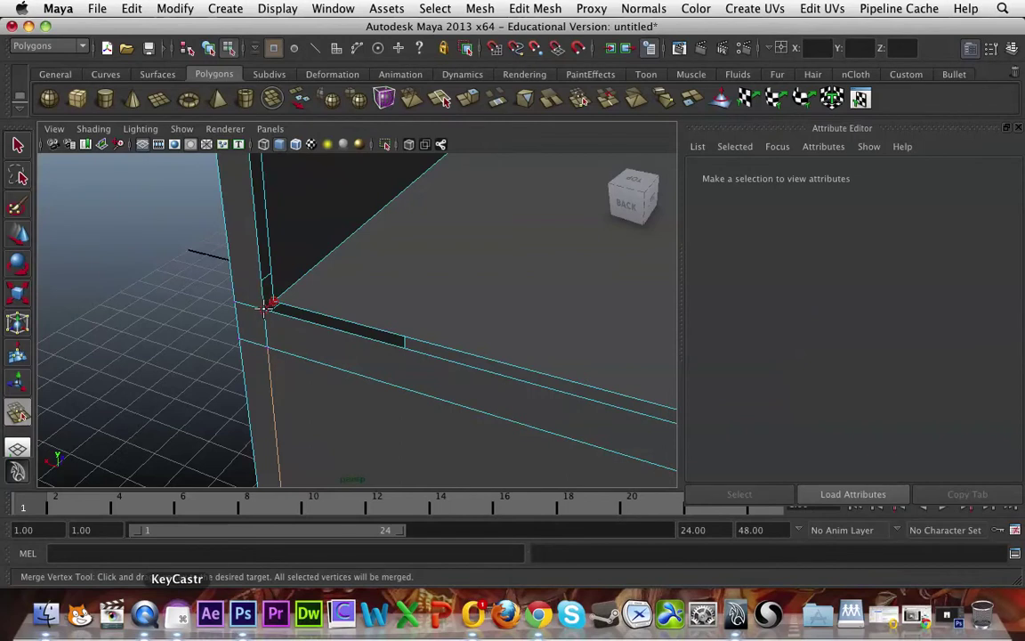
left_click_drag(265, 309, 339, 159)
left_click_drag(423, 248, 397, 282, "alt")
left_click_drag(397, 282, 344, 285, "alt")
key("q")
scroll(402, 325, "down", 5)
left_click_drag(402, 327, 446, 268, "alt")
right_click_drag(445, 262, 488, 256)
Apply Harden Edge to the whole cabinet mesh to remove the smooth shading around the opening, and deselect it
left_click_drag(487, 257, 345, 447, "alt")
left_click_drag(338, 368, 360, 382, "alt")
scroll(388, 336, "up", 6)
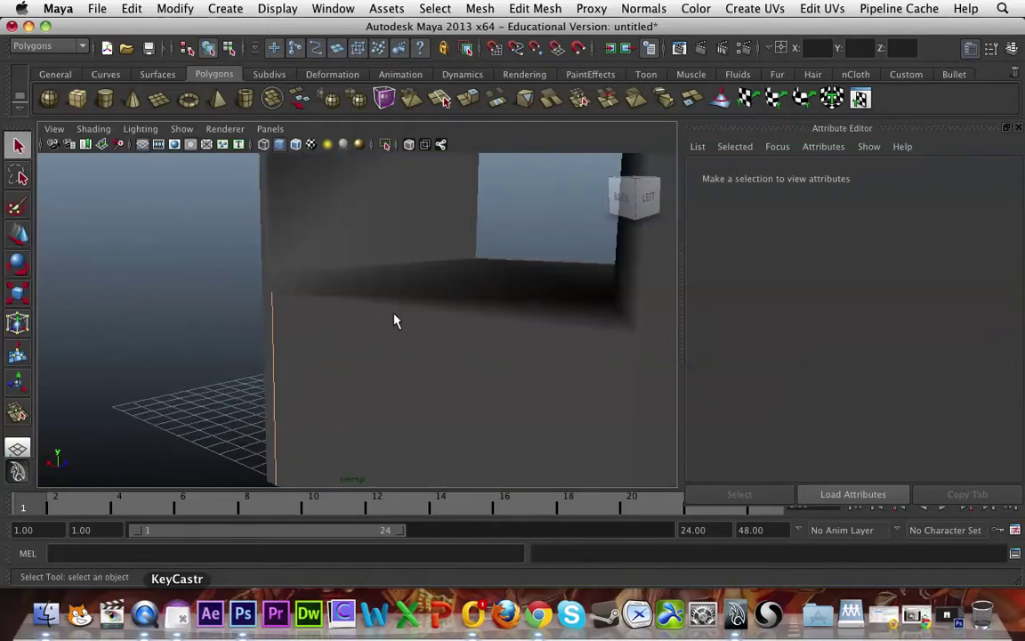
left_click(395, 309)
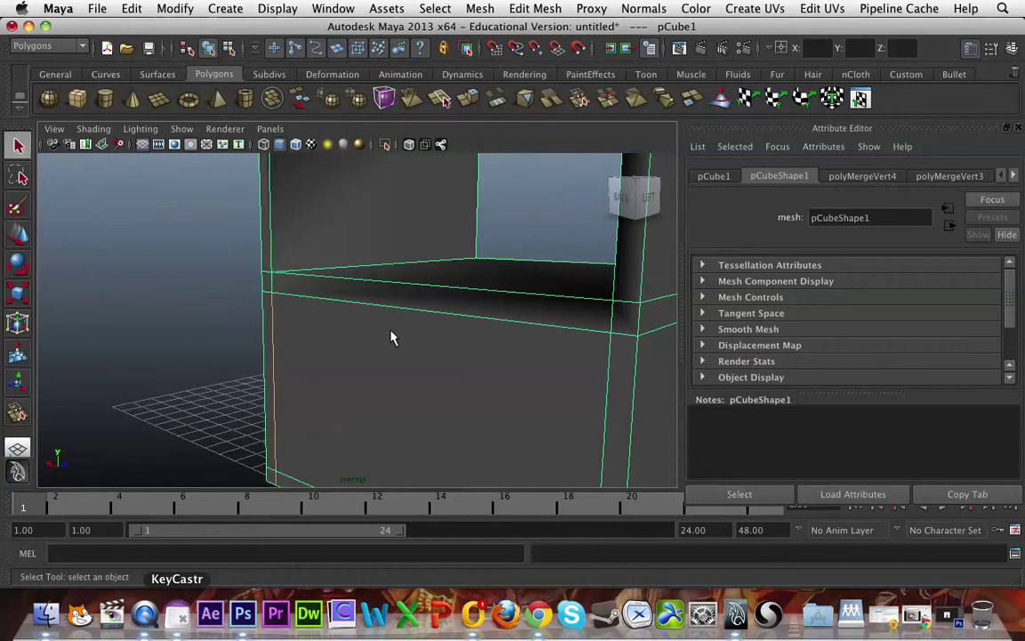
left_click(643, 8)
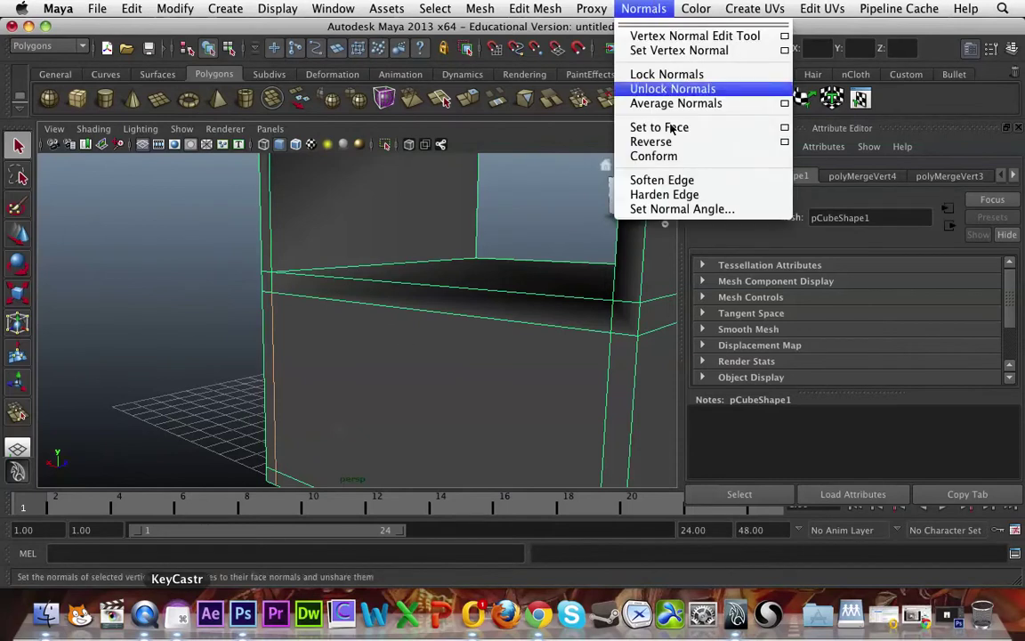
left_click(674, 194)
left_click(276, 314)
scroll(286, 305, "down", 6)
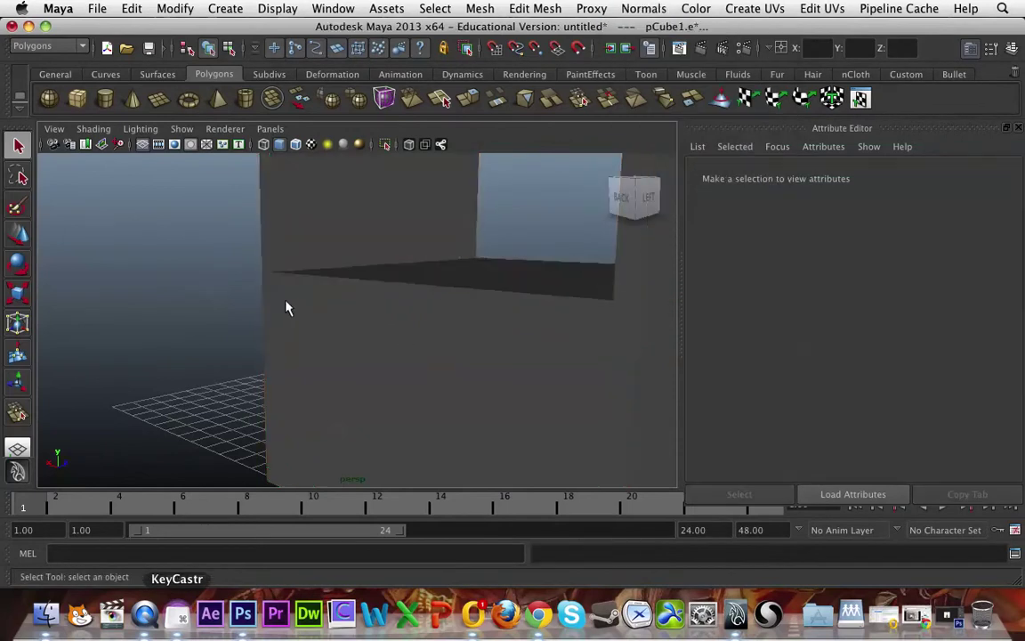
left_click_drag(385, 325, 407, 355, "alt")
scroll(364, 348, "down", 4)
scroll(347, 345, "down", 1)
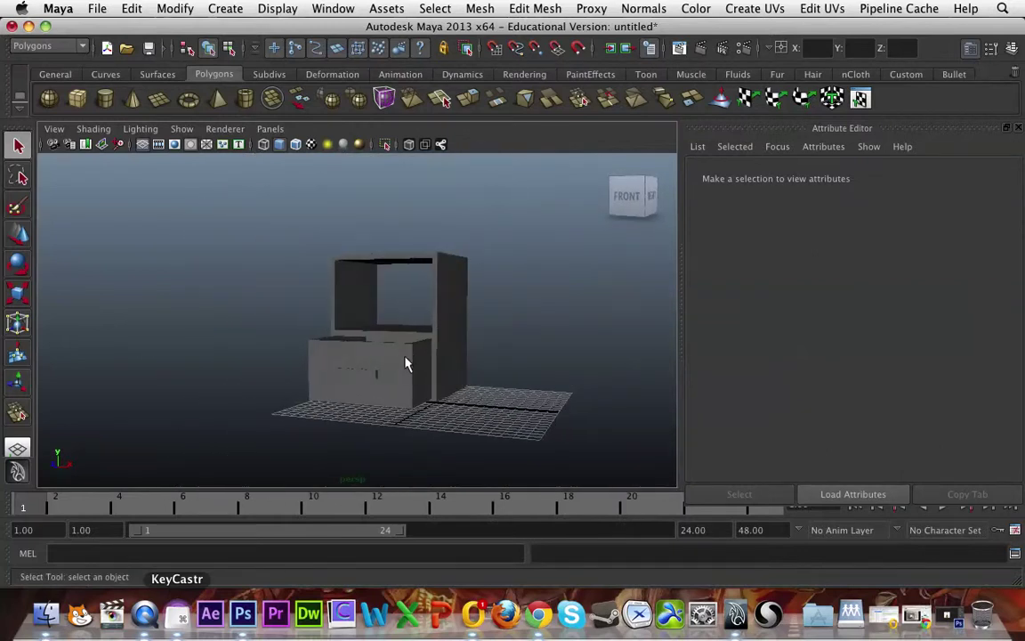